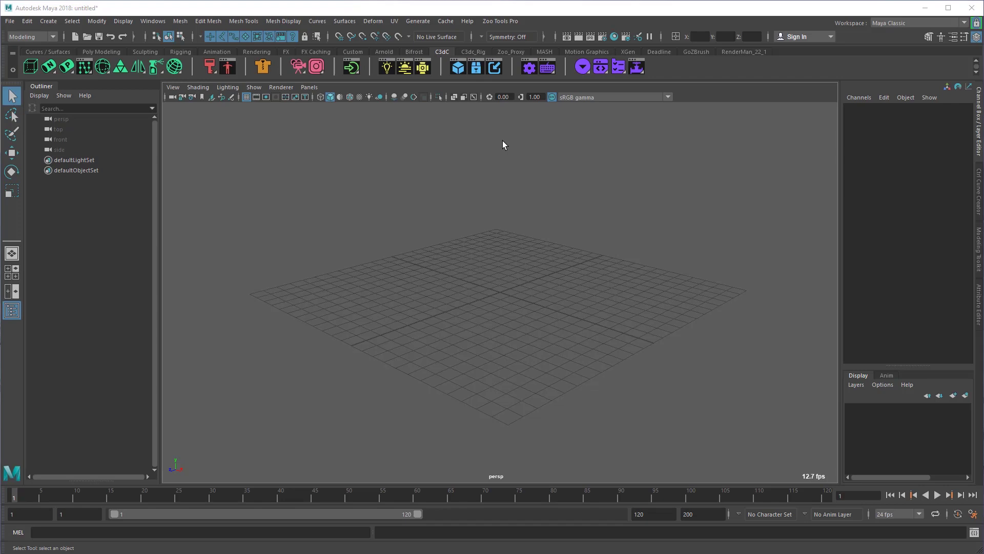
Step: Open the Zoo Package Browser from the C3dC shelf and move it to the right
left_click(502, 141)
middle_click_drag(473, 160, 473, 165, "alt")
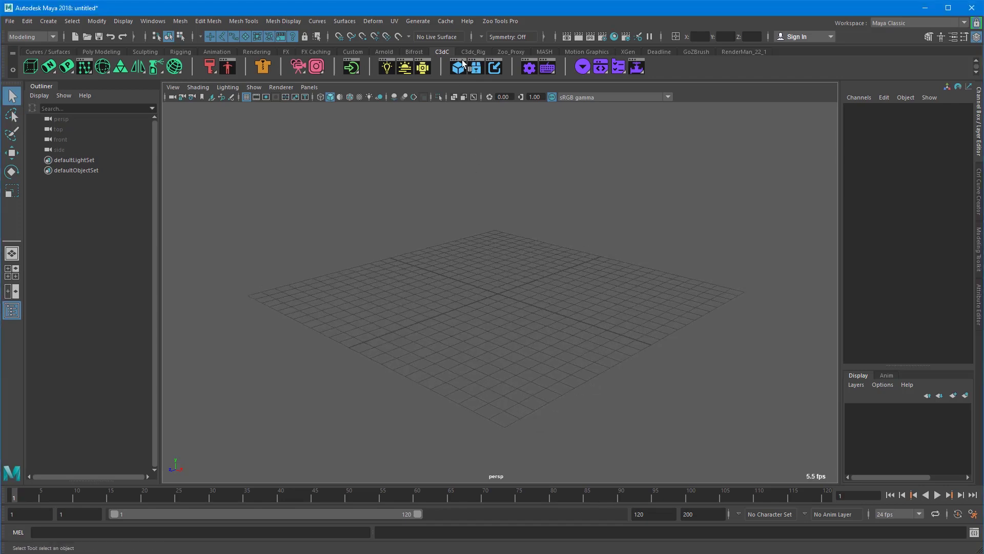
left_click(476, 66)
left_click_drag(491, 124, 716, 84)
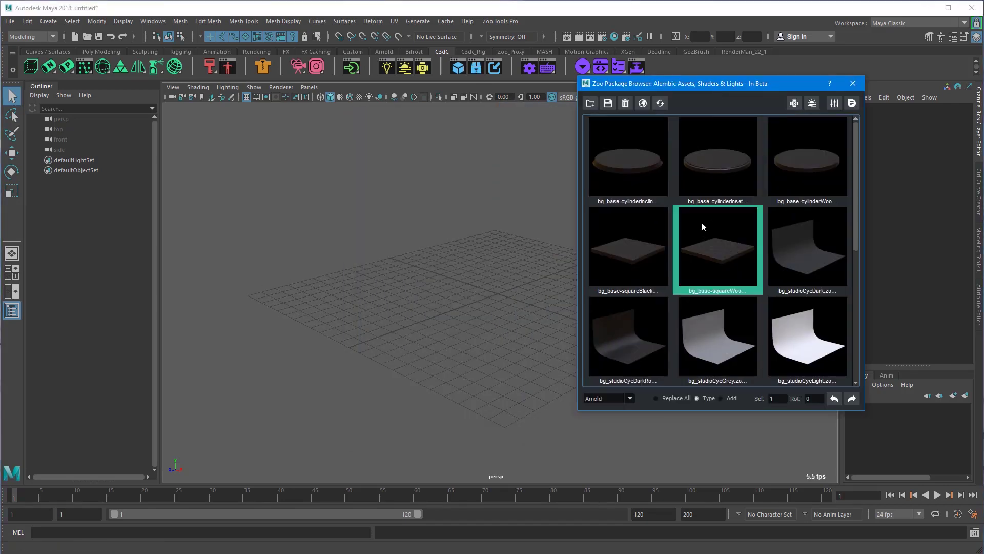
left_click(718, 177)
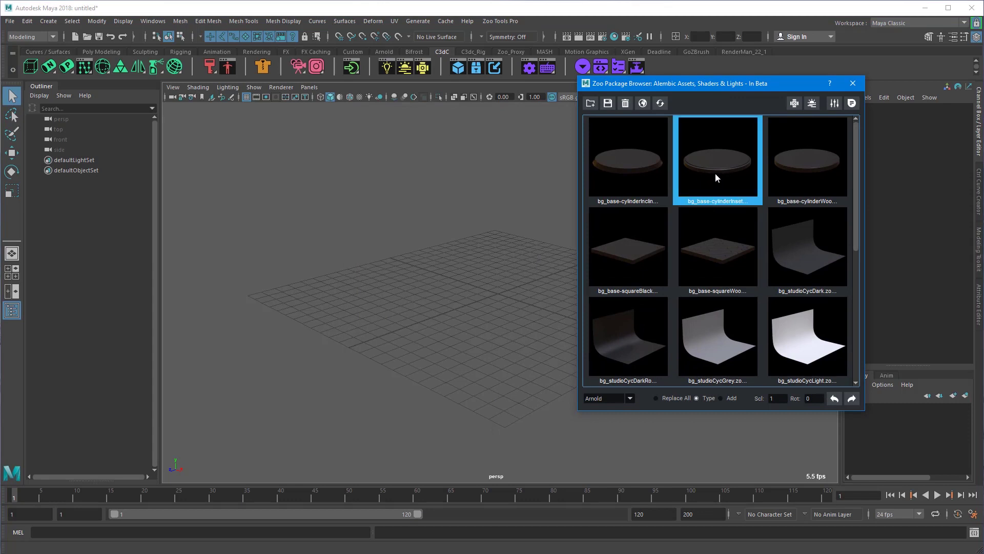
Step: Switch the browser's renderer to Redshift and confirm loading the Redshift plugin
left_click(631, 399)
left_click(611, 418)
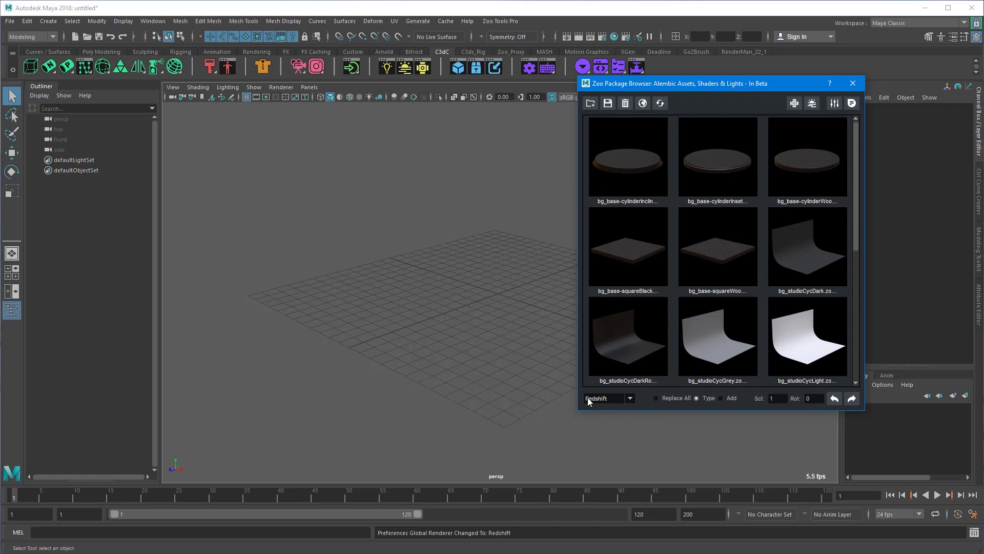
double_click(709, 169)
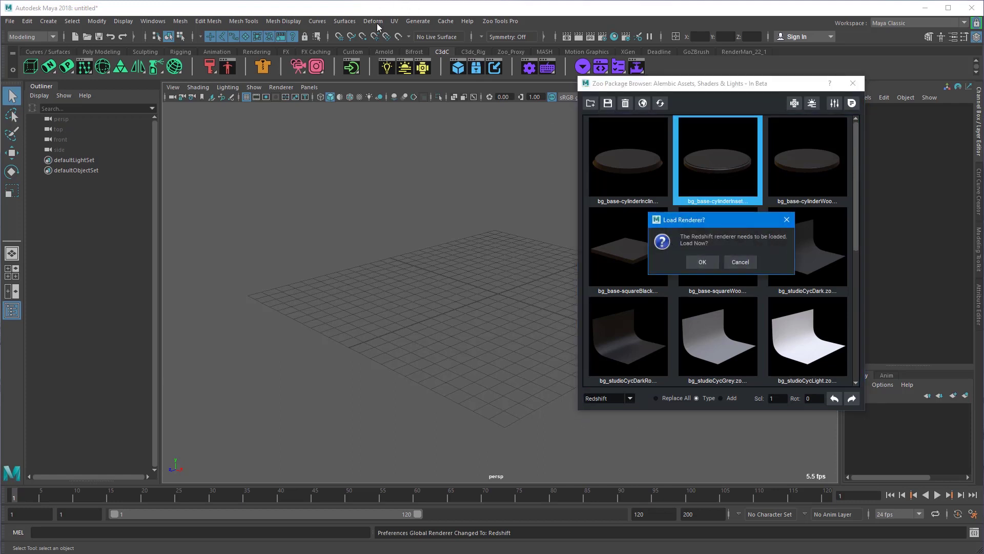
left_click(702, 263)
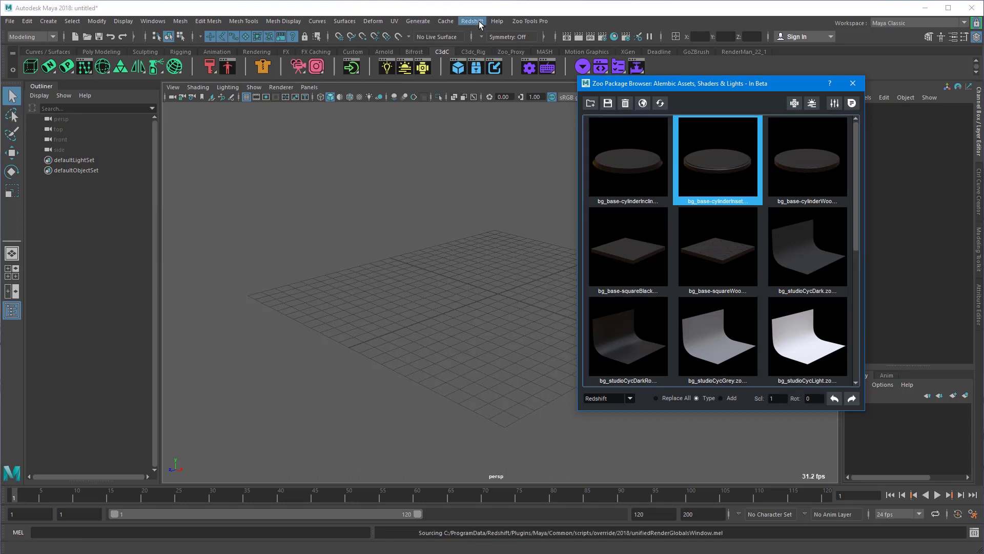
Step: Import the bg_base-cylinderInset base into the scene and dolly out to frame it
left_click(479, 20)
left_click(481, 6)
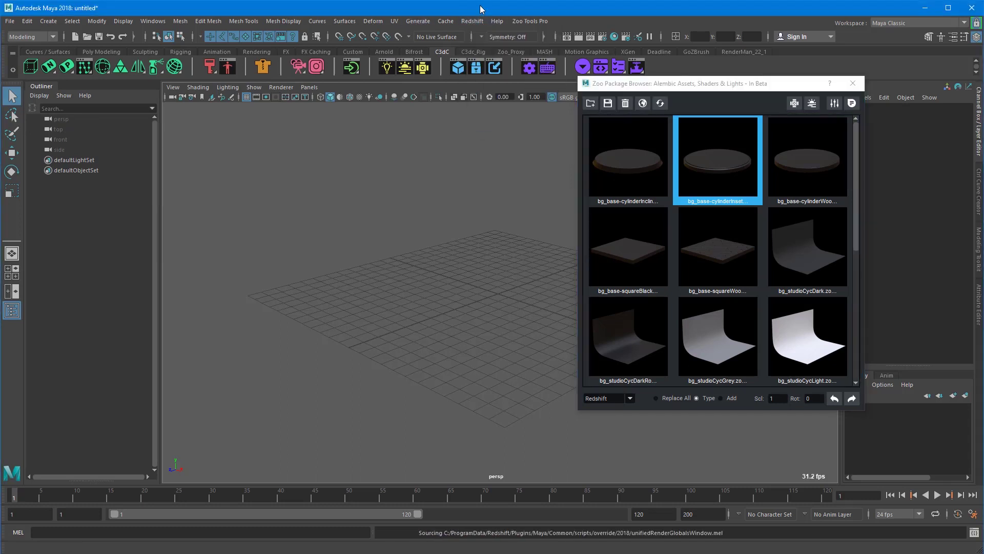
double_click(716, 152)
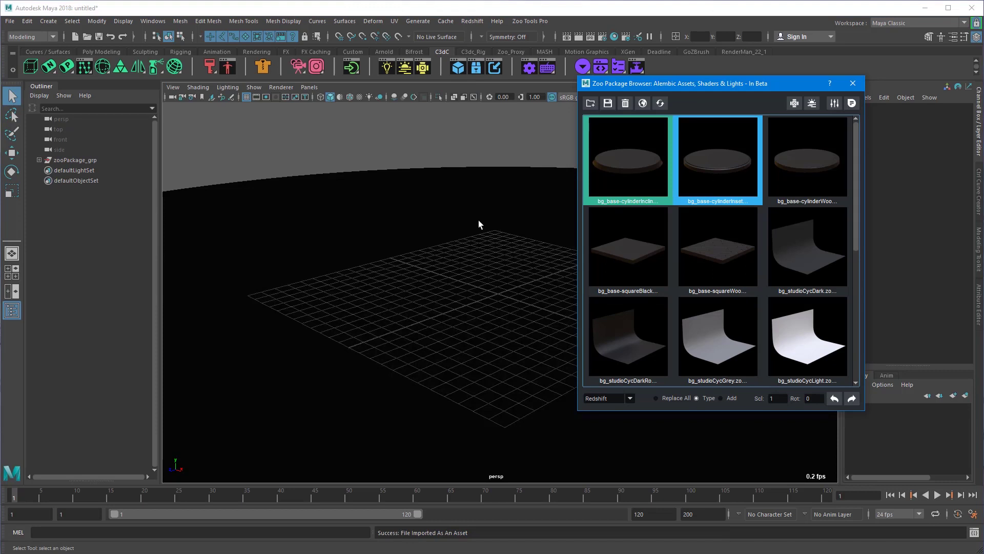
right_click_drag(503, 229, 416, 253, "alt")
scroll(416, 253, "down", 4)
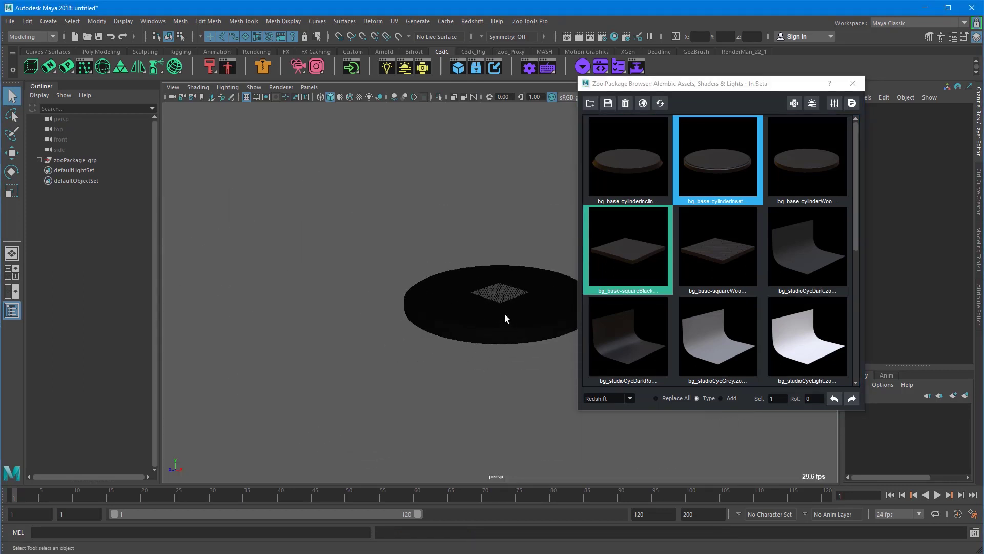
left_click(412, 97)
Step: Set the camera clip planes to 0.9–5000 and orbit so the inset square faces front
right_click(296, 66)
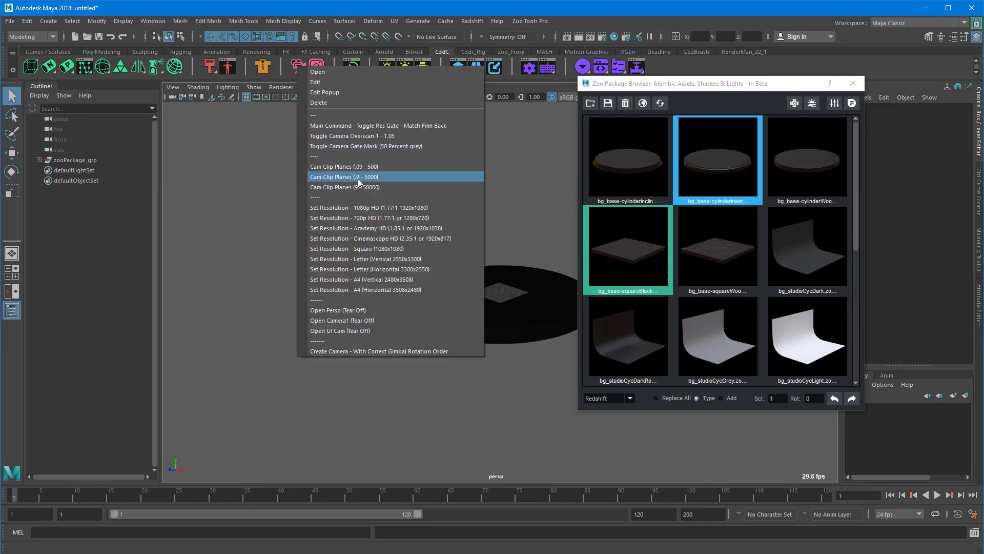
left_click(380, 177)
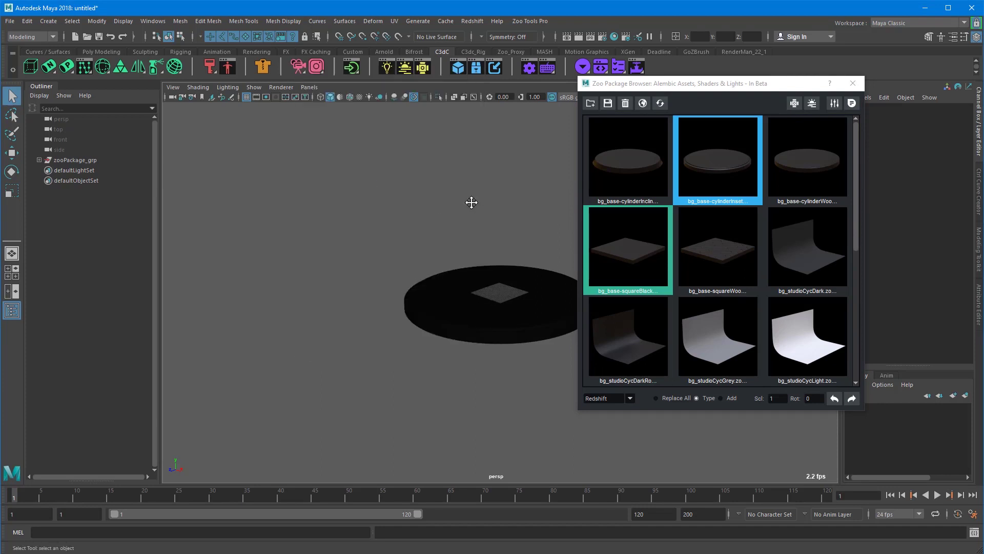
middle_click_drag(471, 202, 432, 215, "alt")
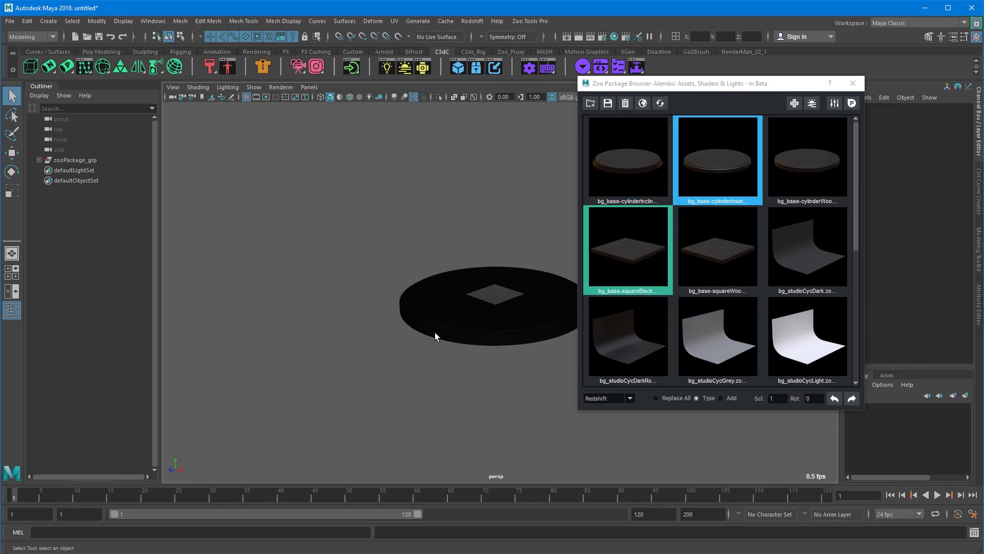
left_click_drag(355, 298, 366, 328, "alt")
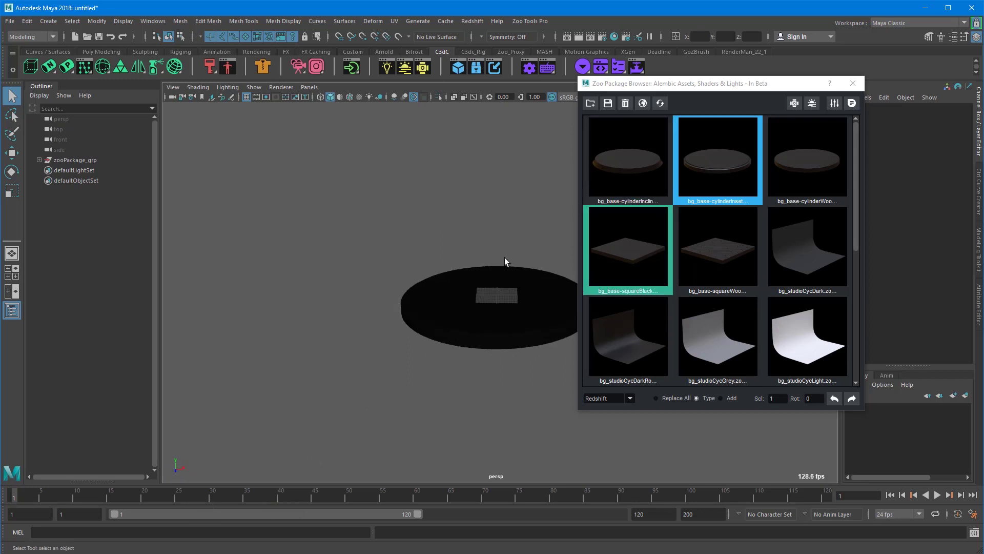
Step: Import the hero_nataliePose character onto the cylinder base and tumble to frame her
scroll(765, 190, "down", 2)
scroll(743, 230, "down", 6)
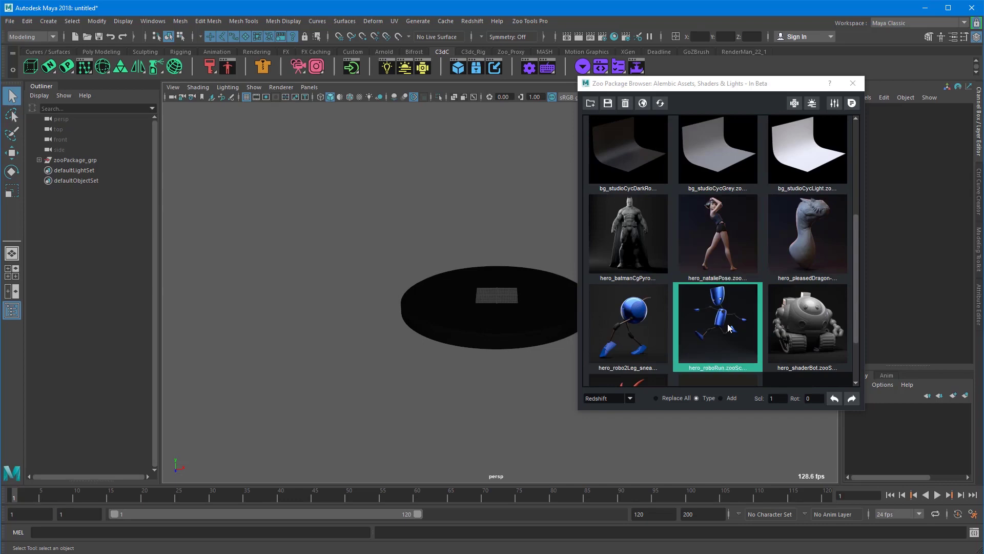
scroll(726, 318, "down", 2)
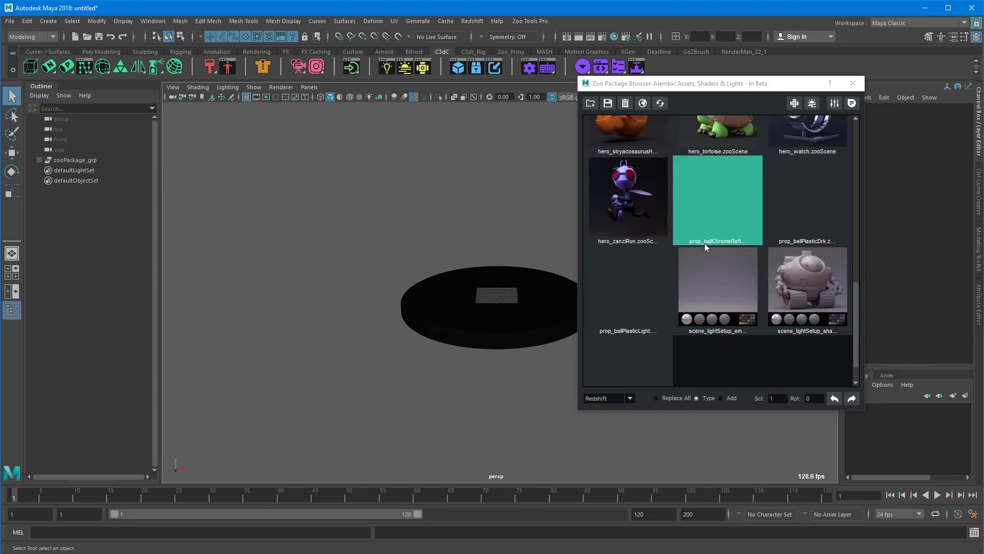
scroll(739, 259, "up", 2)
scroll(733, 259, "up", 5)
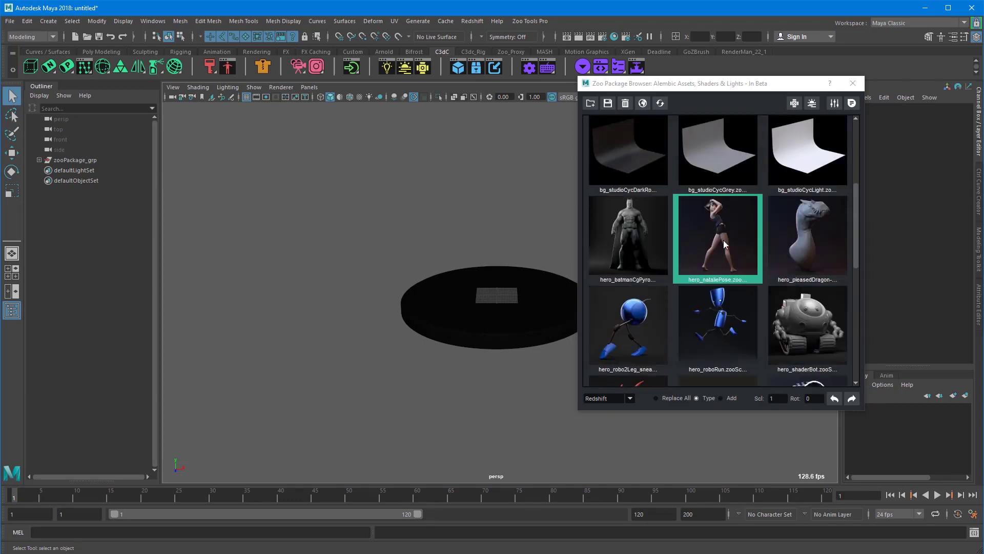
left_click(720, 243)
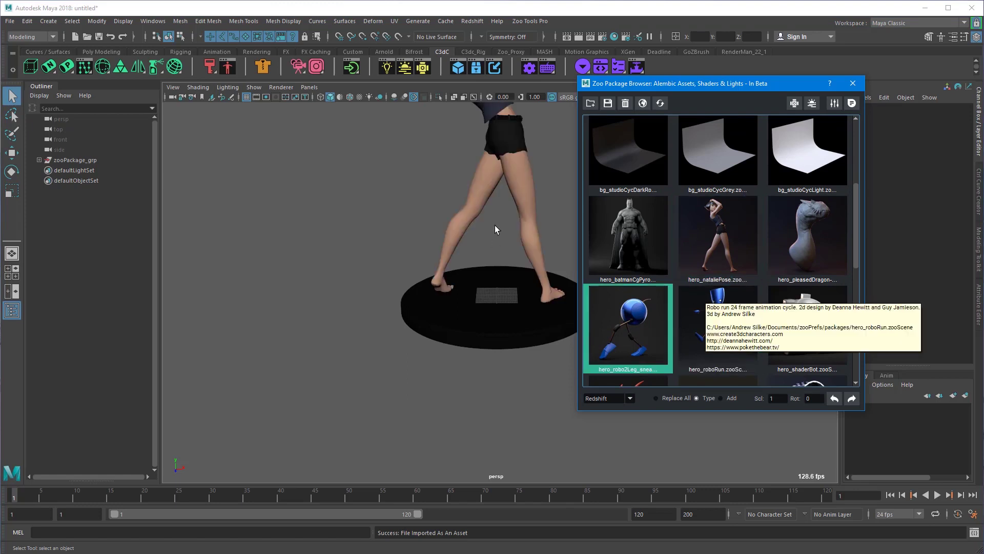
left_click_drag(494, 229, 501, 200, "alt")
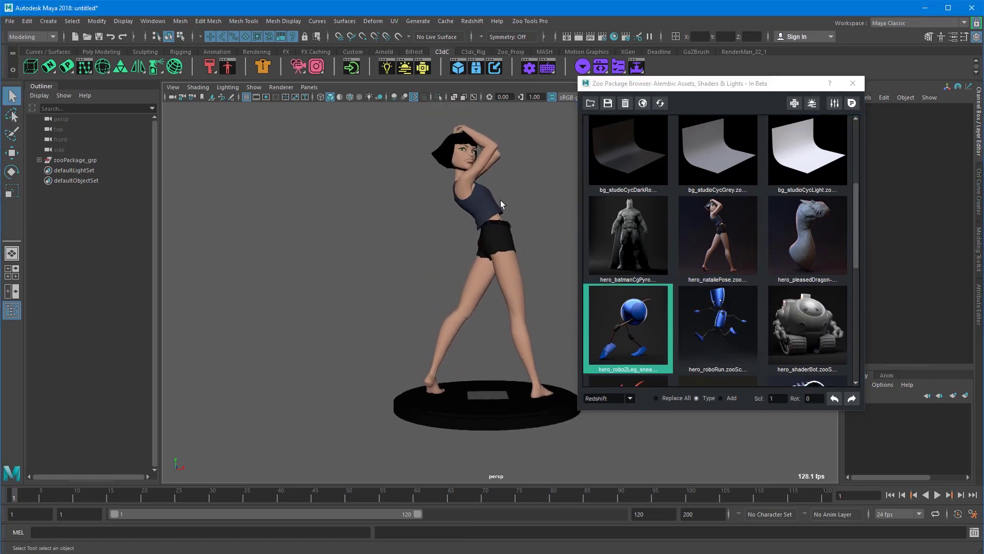
Step: Open the Zoo HDRI IBL Skydome Browser and browse the HDRI-SKIES thumbnails to the sunset sky
left_click(405, 67)
left_click_drag(491, 125, 202, 75)
left_click(100, 121)
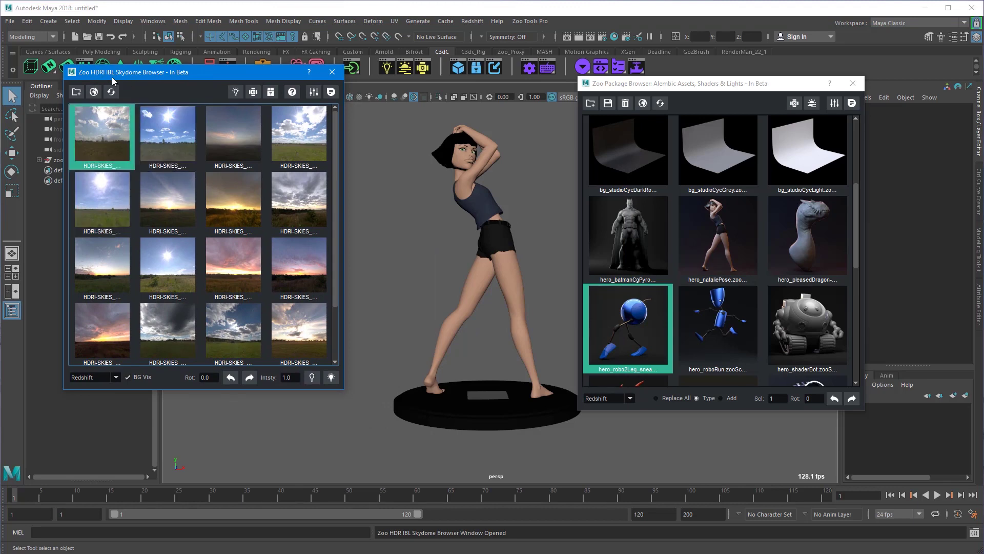
left_click(299, 133)
left_click(103, 134)
left_click(148, 149)
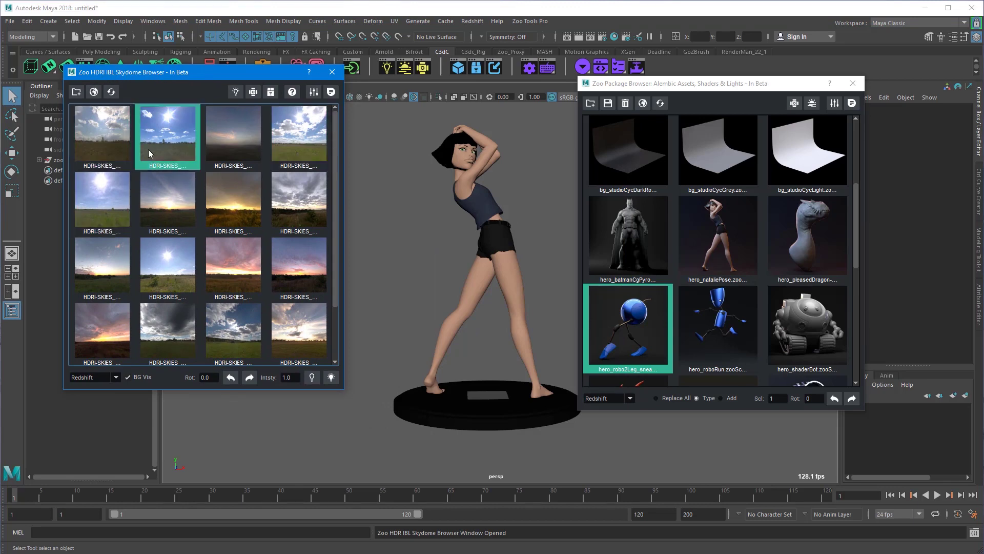
left_click(233, 234)
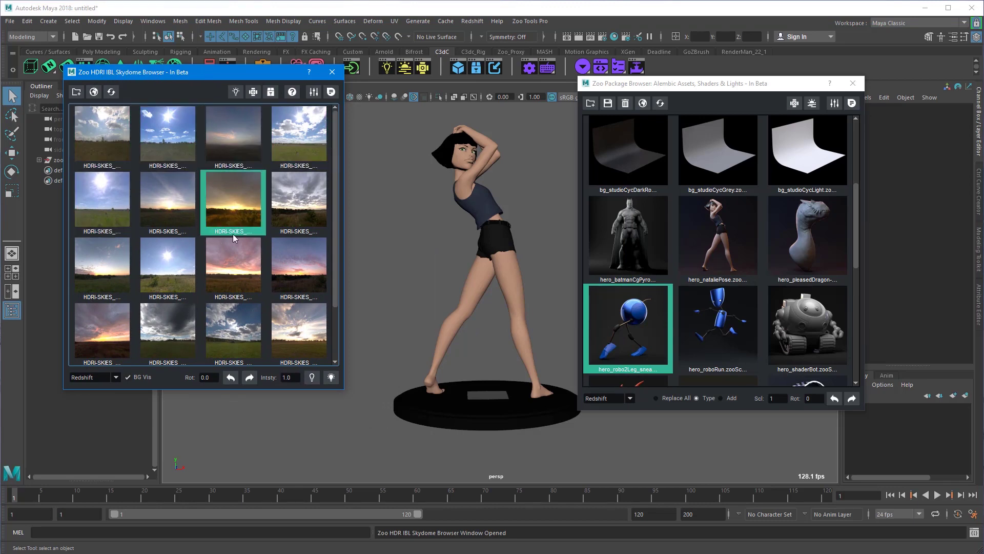
Step: Create the skyDomeLight_RS dome light from the golden sunset HDRI
double_click(231, 197)
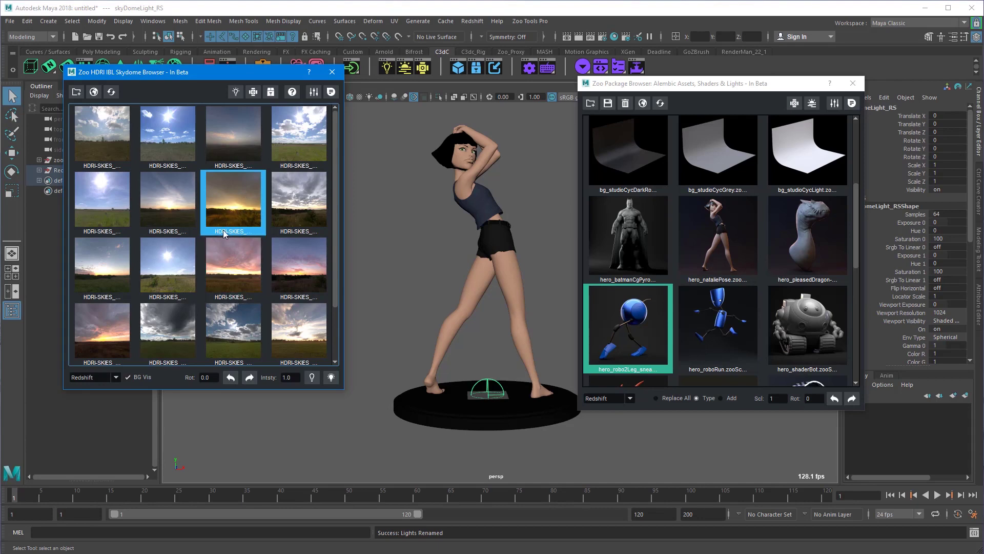
scroll(241, 201, "down", 15)
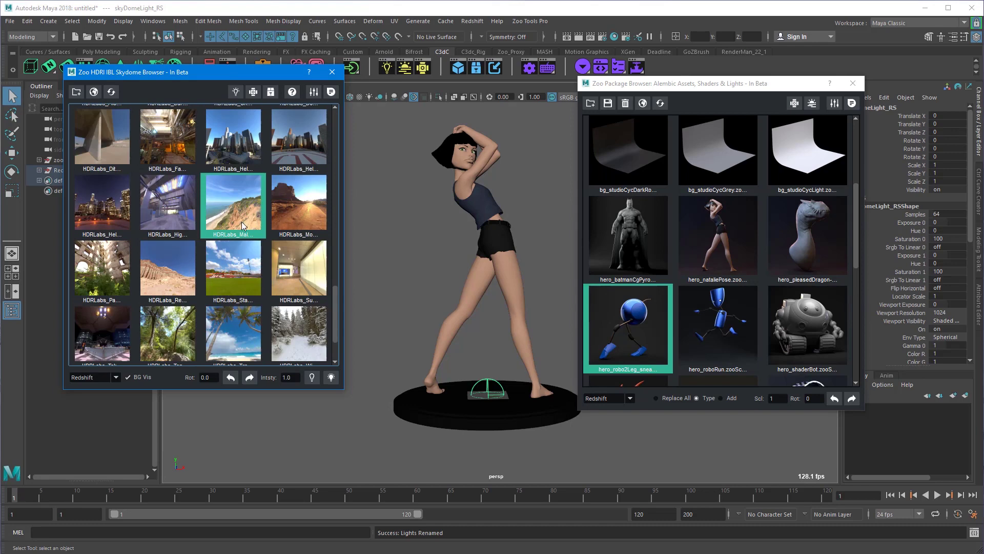
scroll(242, 222, "up", 15)
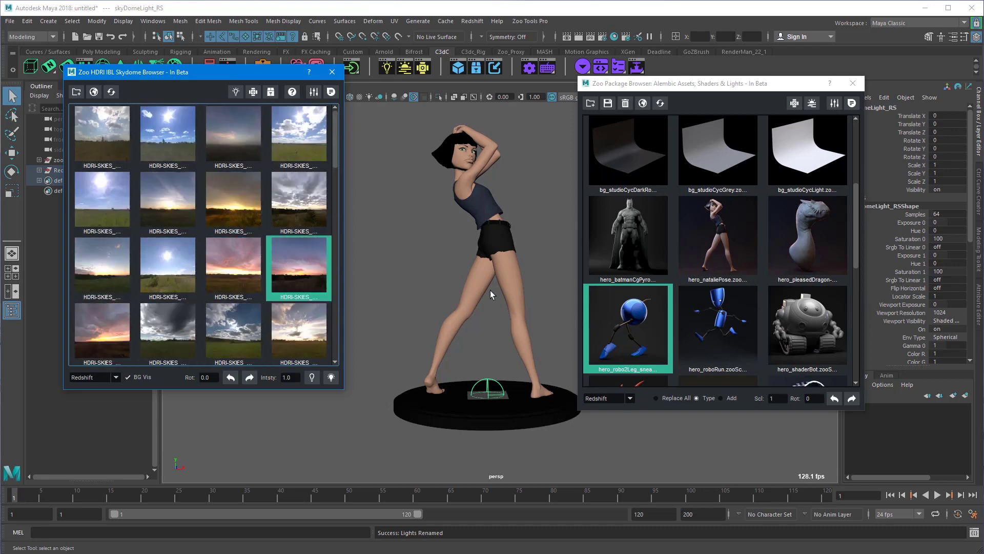
key("Up")
key("Up")
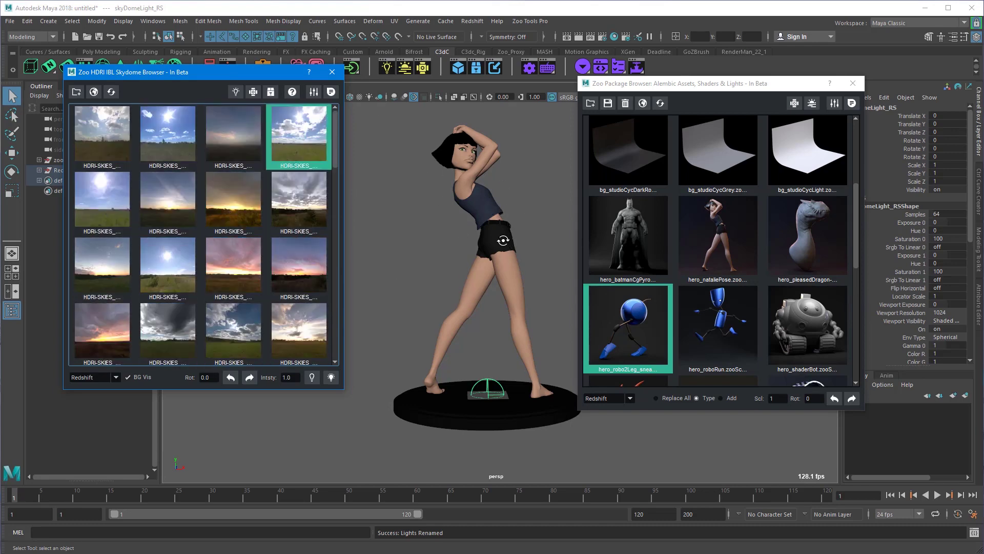
left_click_drag(503, 240, 504, 240, "alt")
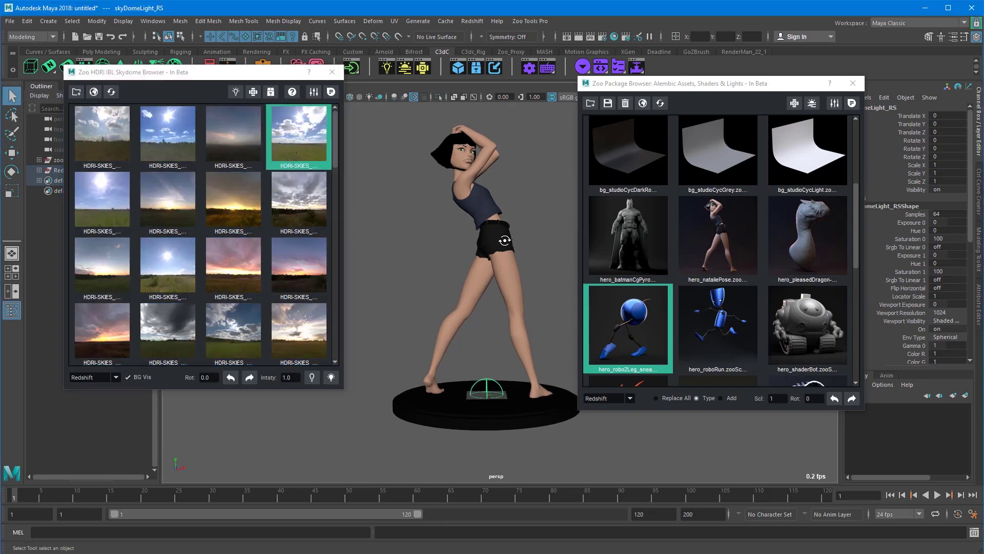
Step: Render the perspective view in the Redshift Render View and move the window aside
left_click(473, 22)
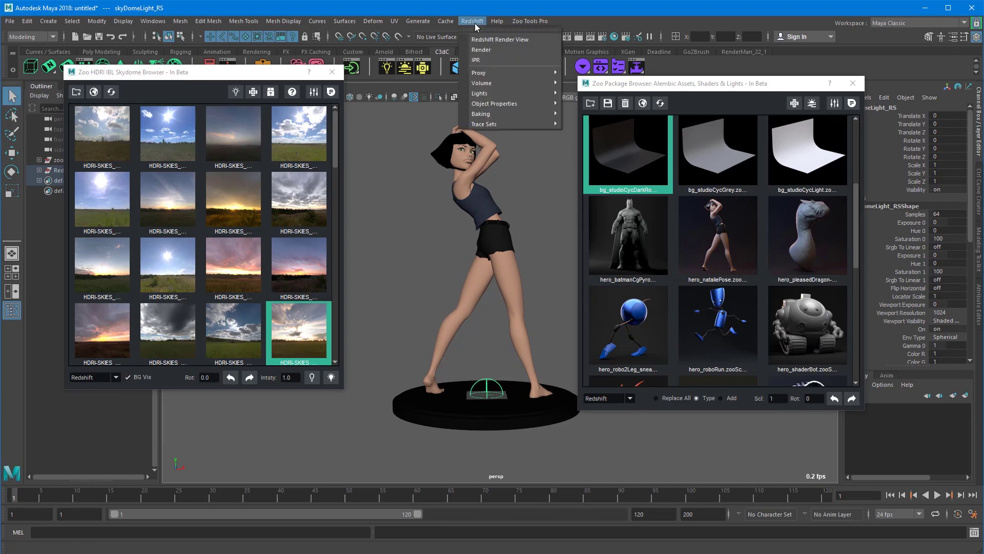
left_click(494, 42)
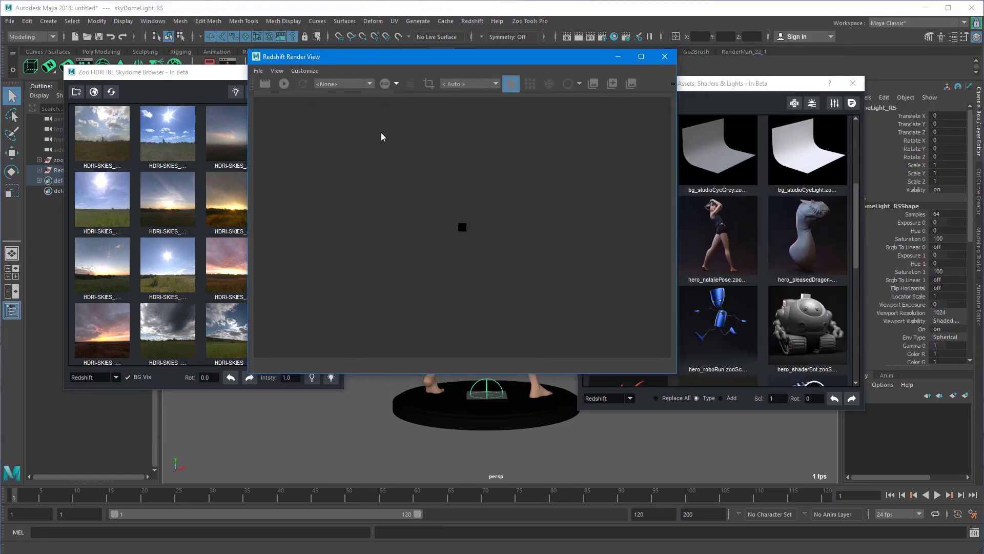
left_click(283, 84)
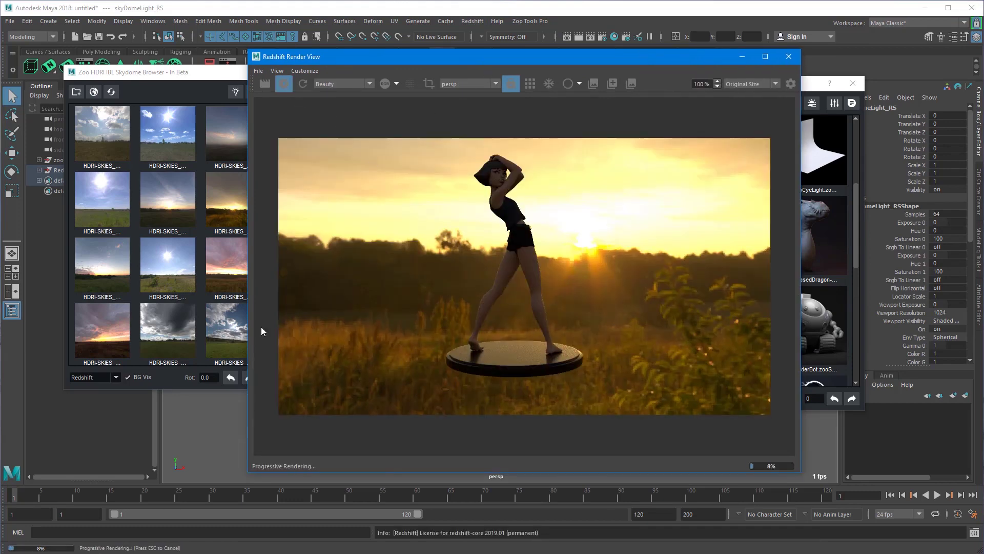
left_click_drag(531, 60, 734, 123)
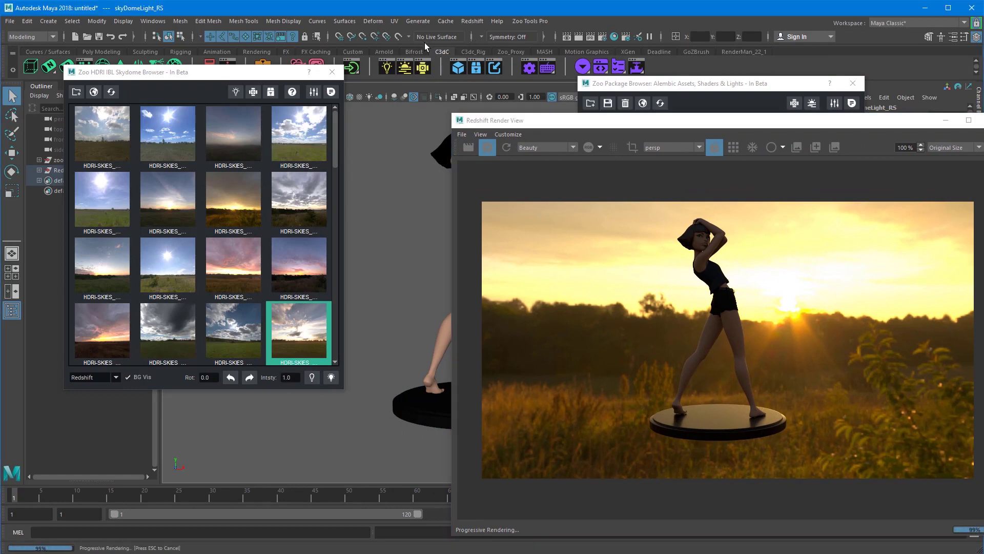
Step: Open Render Settings and set Render Using to Redshift
left_click(602, 37)
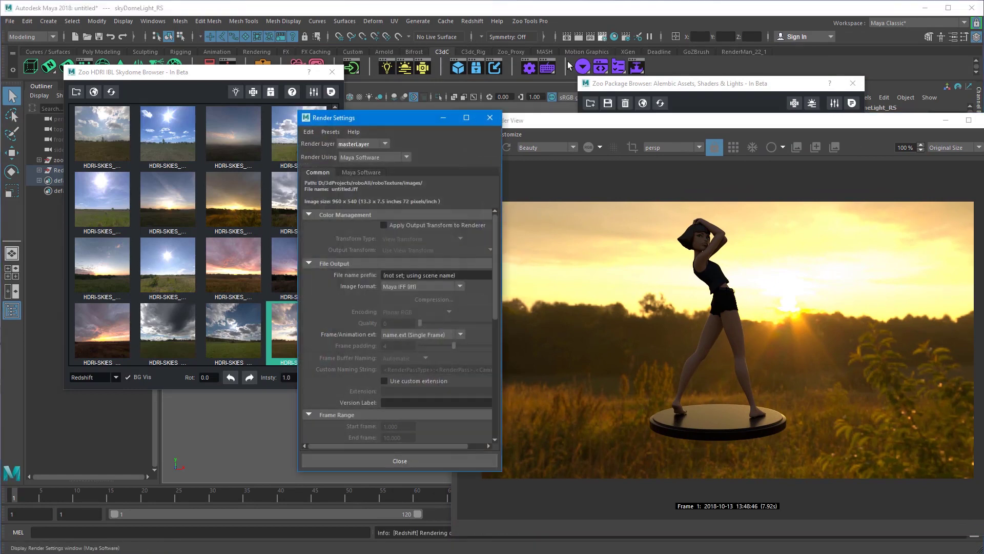
left_click_drag(376, 120, 372, 95)
left_click(365, 132)
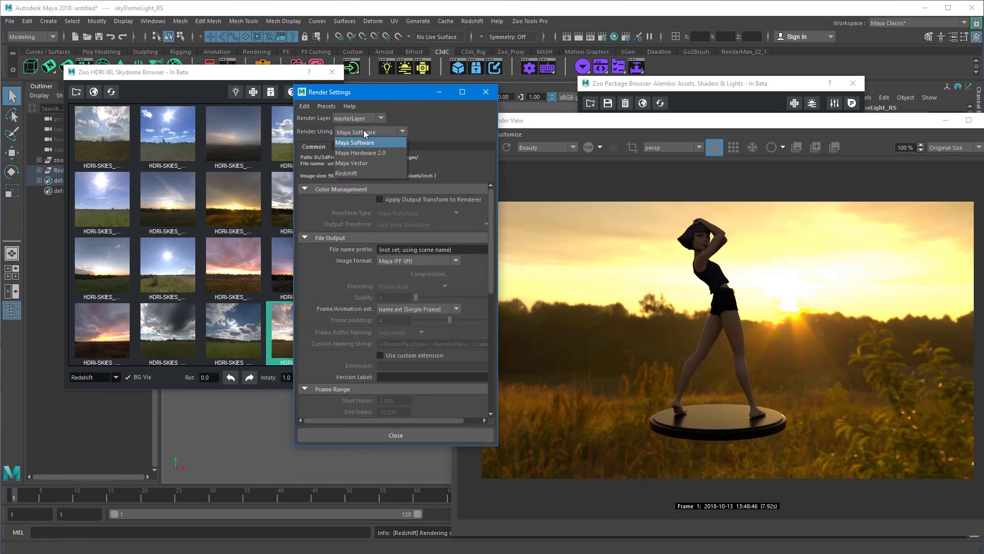
left_click(370, 179)
left_click(371, 132)
left_click(362, 172)
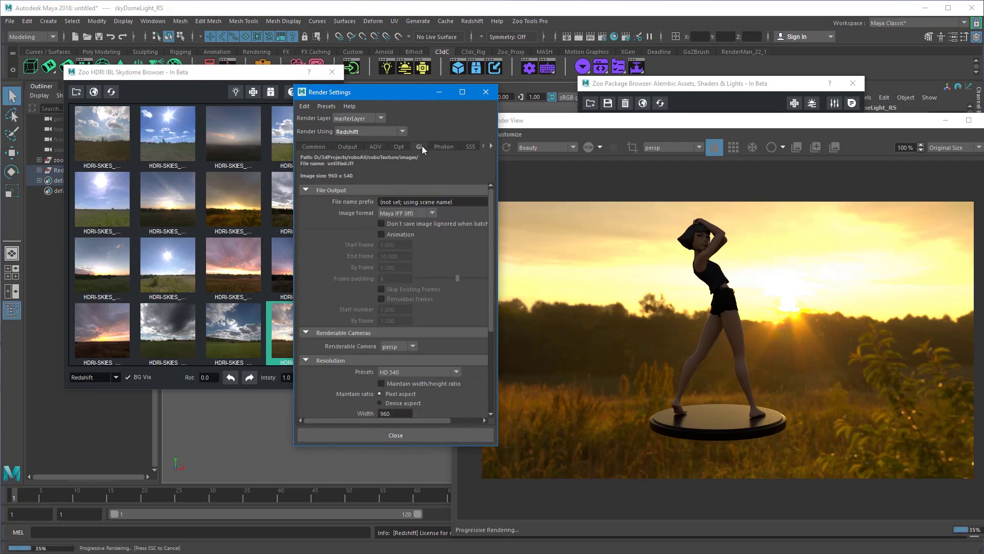
Step: Set the Secondary GI Engine to Brute Force and Progressive Passes to 256
left_click(420, 147)
left_click(394, 182)
left_click(399, 180)
left_click(399, 179)
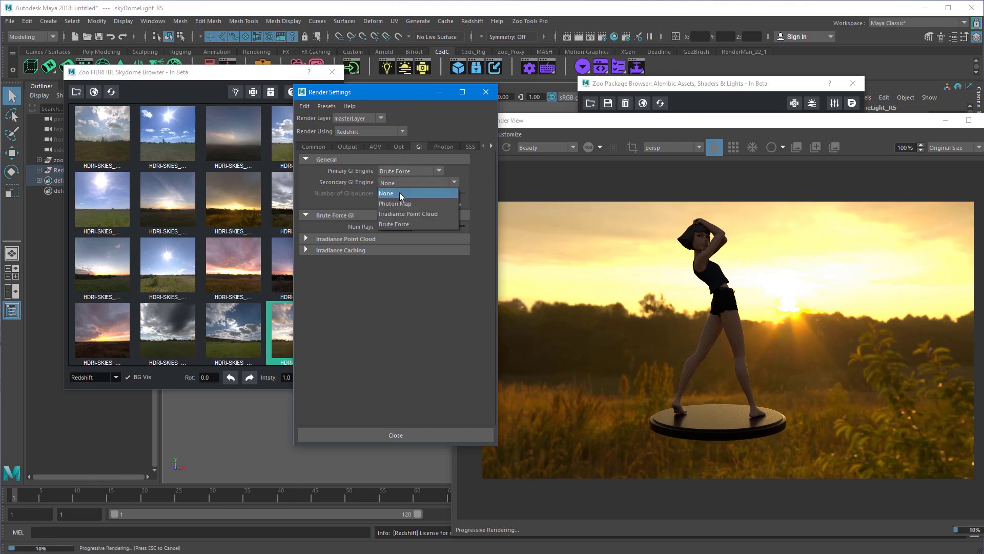
left_click(398, 220)
left_click(275, 150)
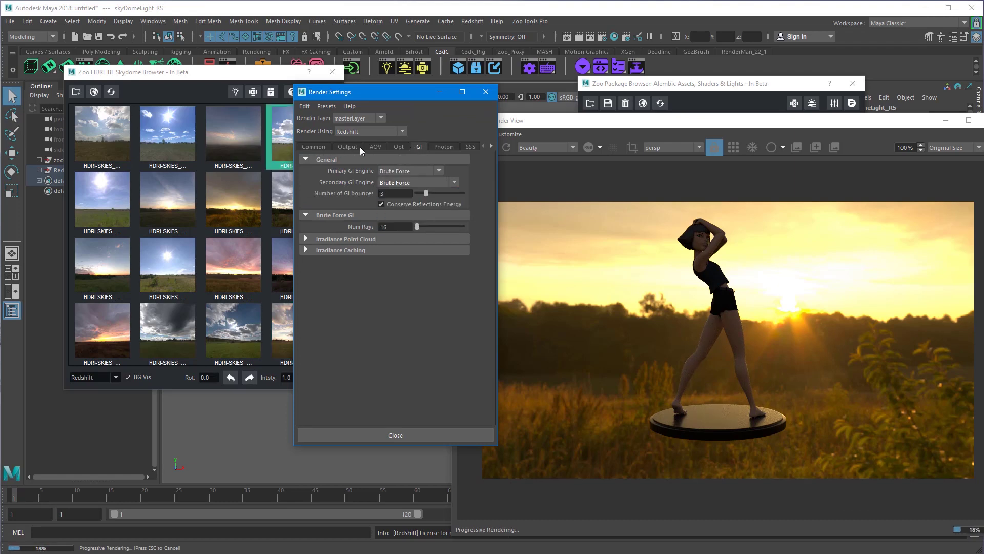
left_click(349, 146)
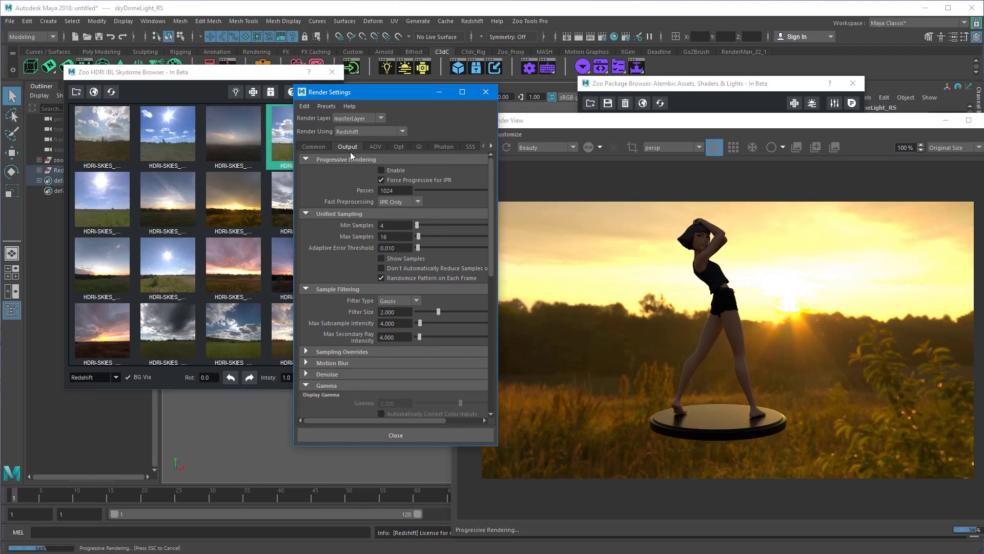
left_click_drag(392, 190, 351, 190)
key("Return")
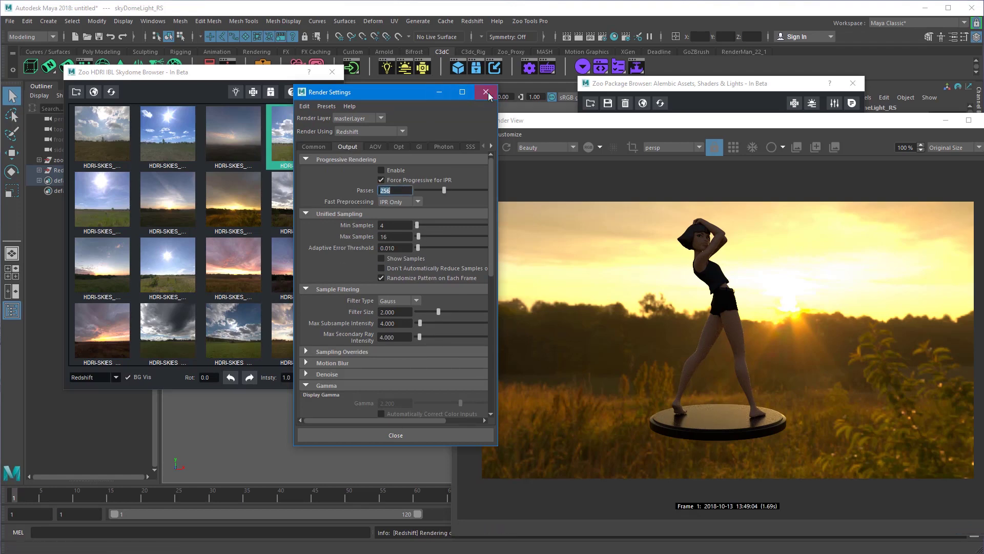
Step: Close Render Settings and reposition the Redshift Render View window
left_click(485, 91)
left_click_drag(624, 122, 562, 101)
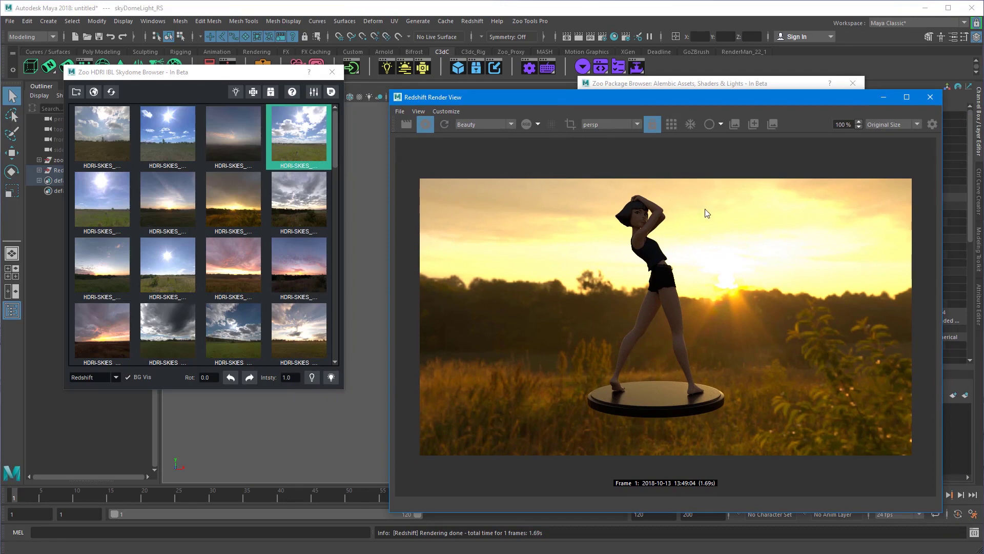
left_click_drag(694, 96, 685, 66)
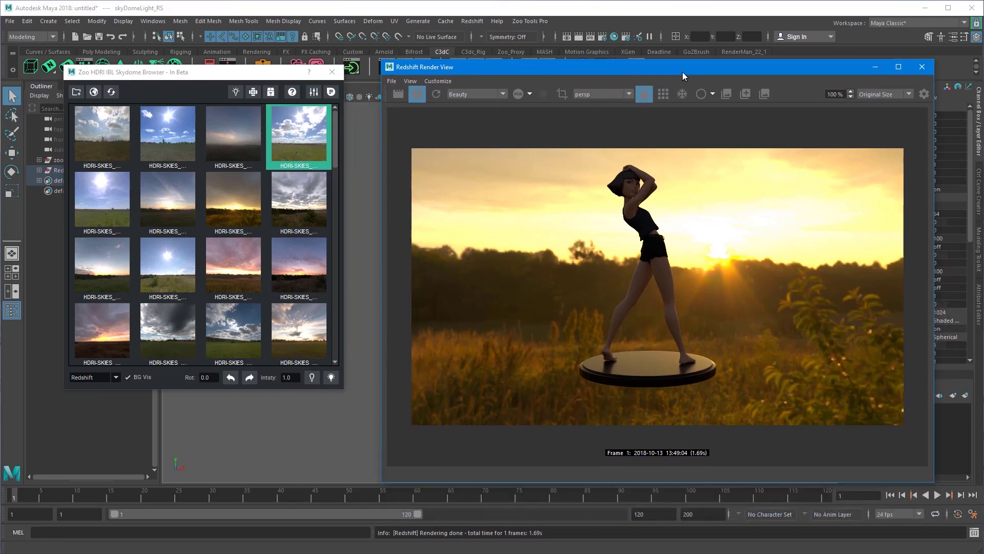
Step: Step the HDRI sky rotation repeatedly to move the sun out of view, ending at 0.0
left_click(249, 379)
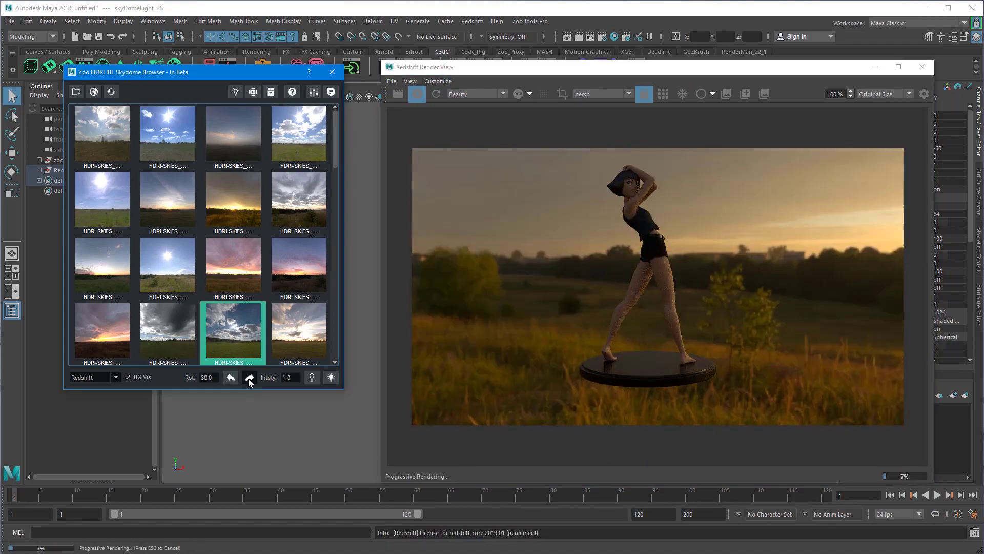
left_click(249, 379)
left_click(249, 379)
left_click(249, 379)
left_click(248, 379)
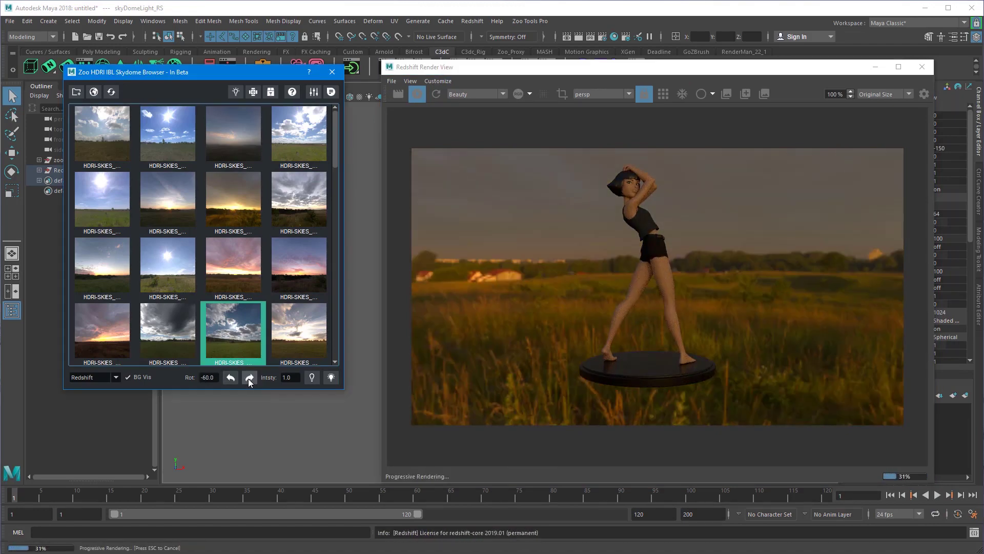
left_click(249, 378)
left_click(249, 378)
left_click(250, 379)
left_click(250, 379)
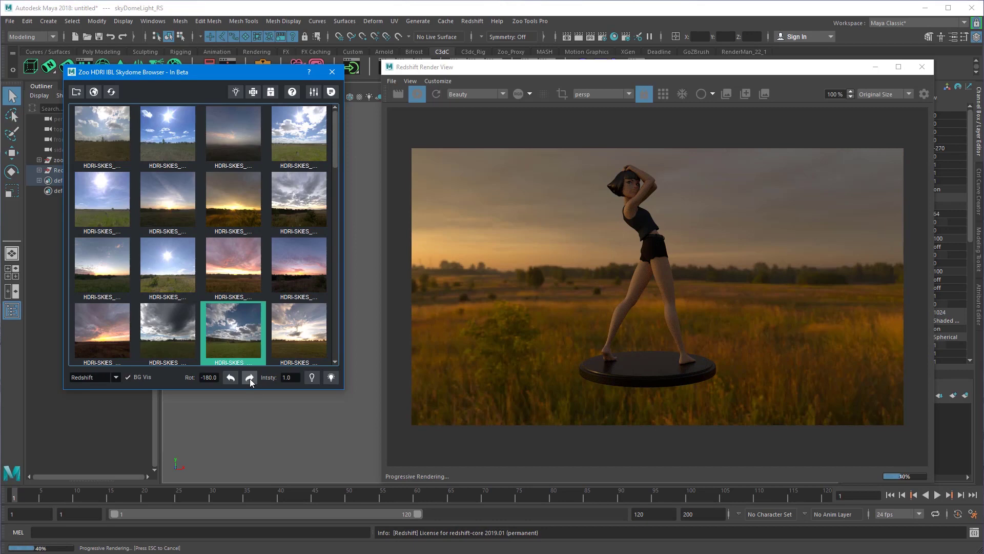
left_click(249, 379)
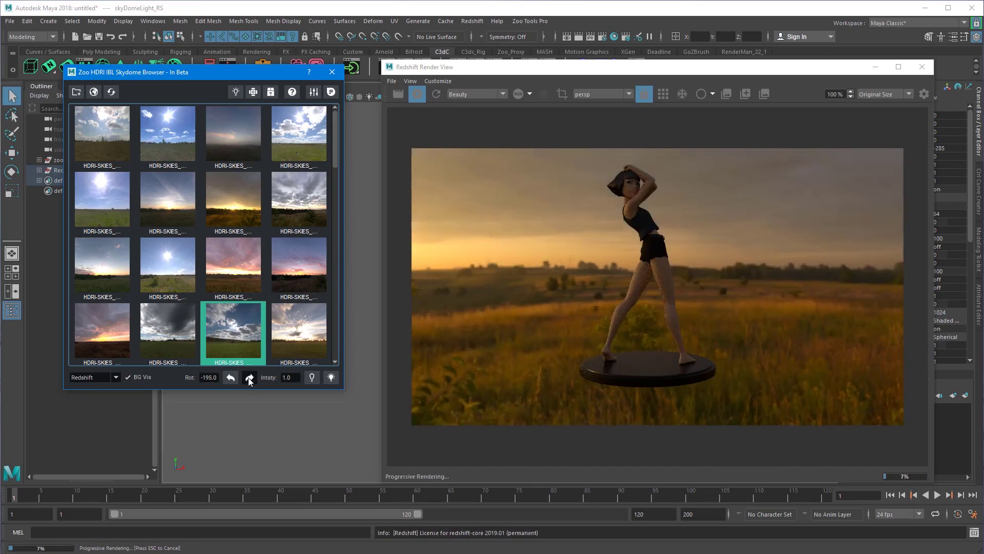
left_click(249, 378)
left_click(249, 379)
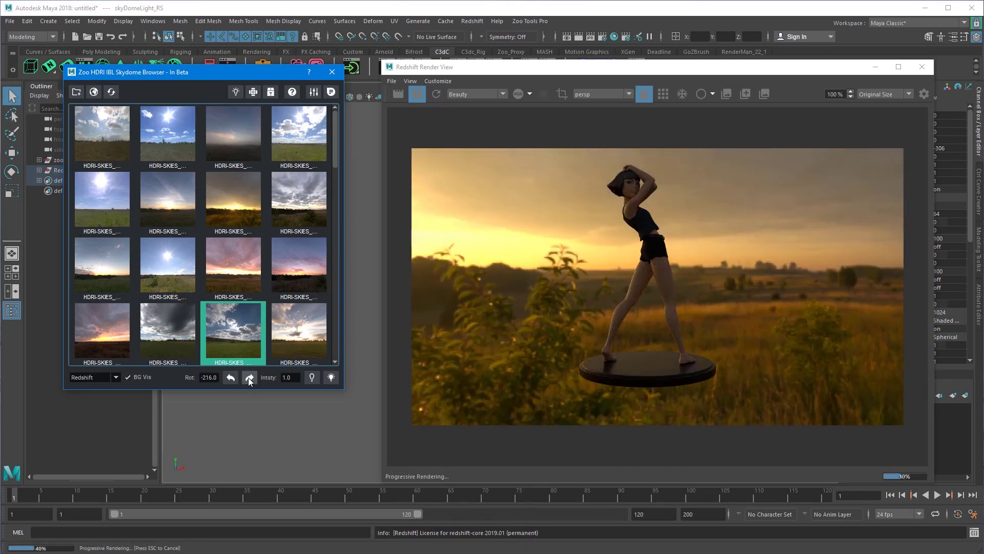
left_click(249, 379)
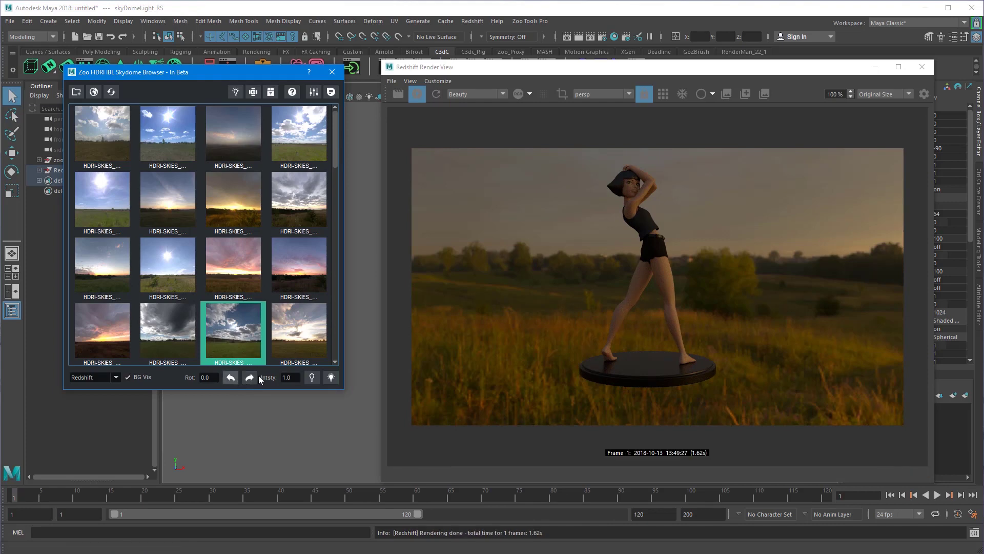
Step: Brighten and dim the skydome, then edit the Intsty value back to 1.0
left_click(332, 378)
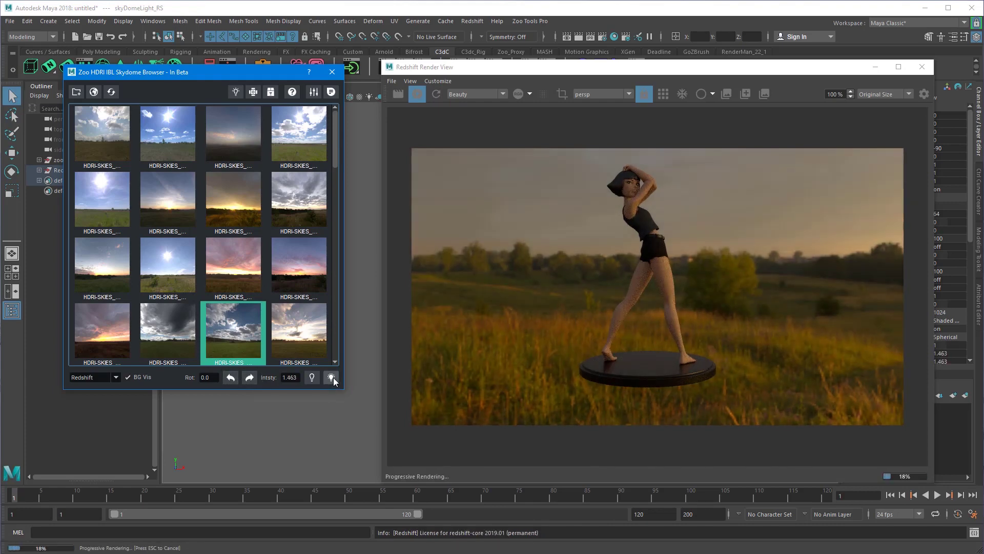
left_click(332, 378)
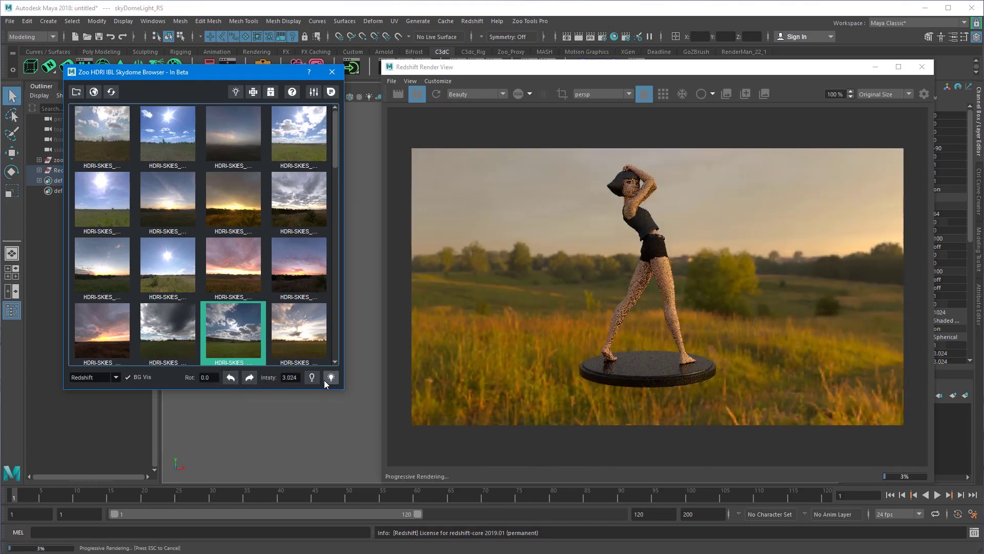
left_click(313, 378)
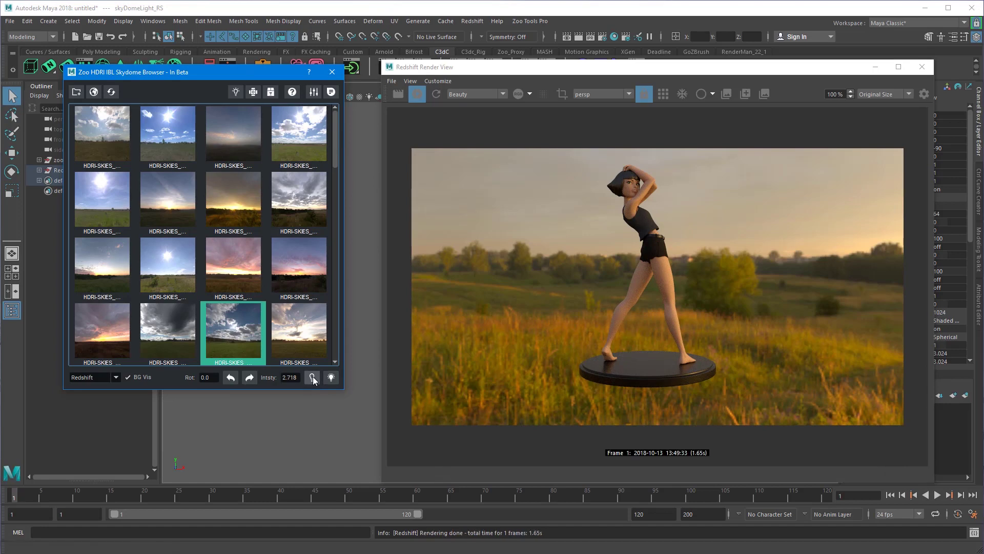
left_click(312, 378)
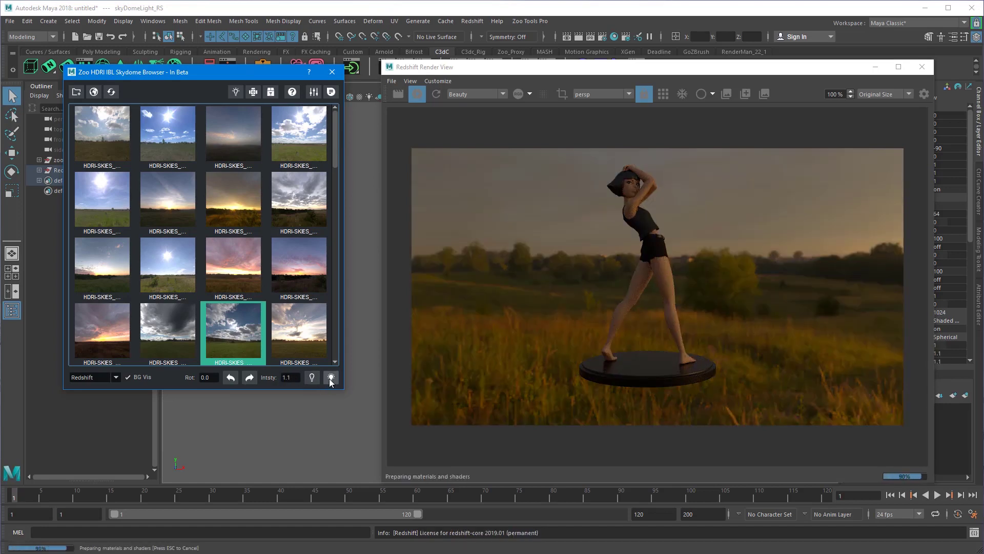
left_click(295, 354)
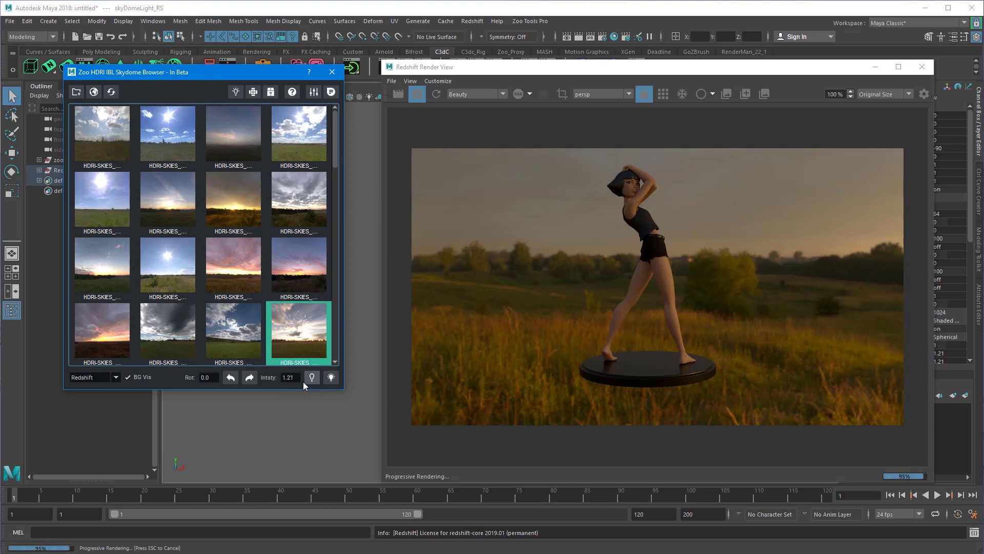
left_click_drag(302, 379, 264, 380)
left_click(331, 377)
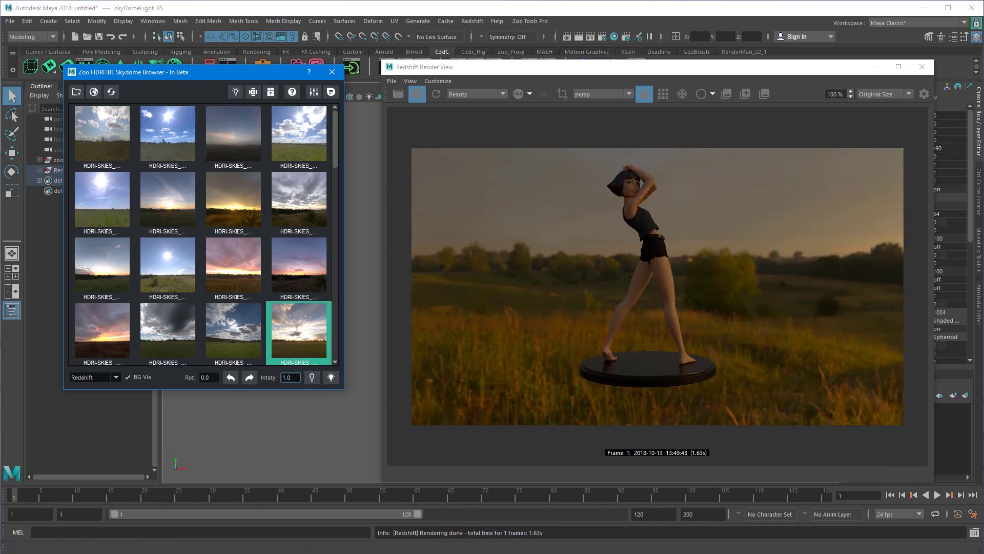
Step: Nudge the intensity down and up, settle at 1.0, and uncheck BG Vis
left_click(313, 378)
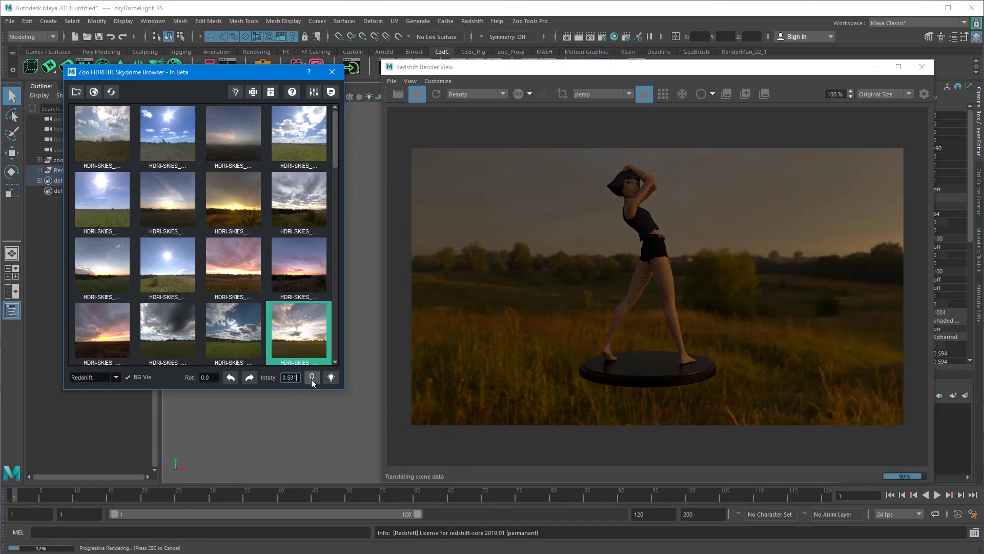
left_click(332, 377)
left_click(326, 378)
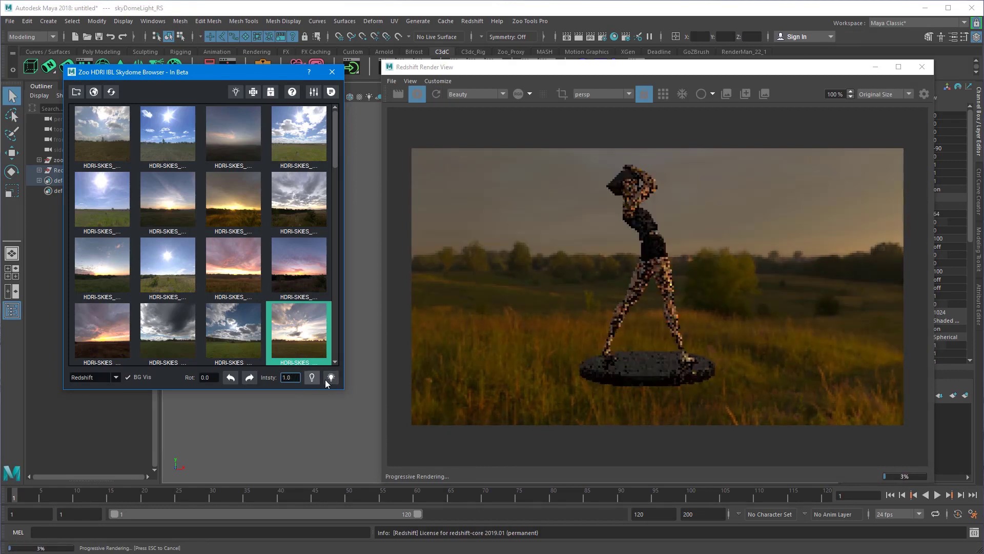
left_click(127, 378)
Step: Toggle sky background visibility and audition the sunny, low-sun, golden, cloudy and blue HDRI skies
left_click(127, 379)
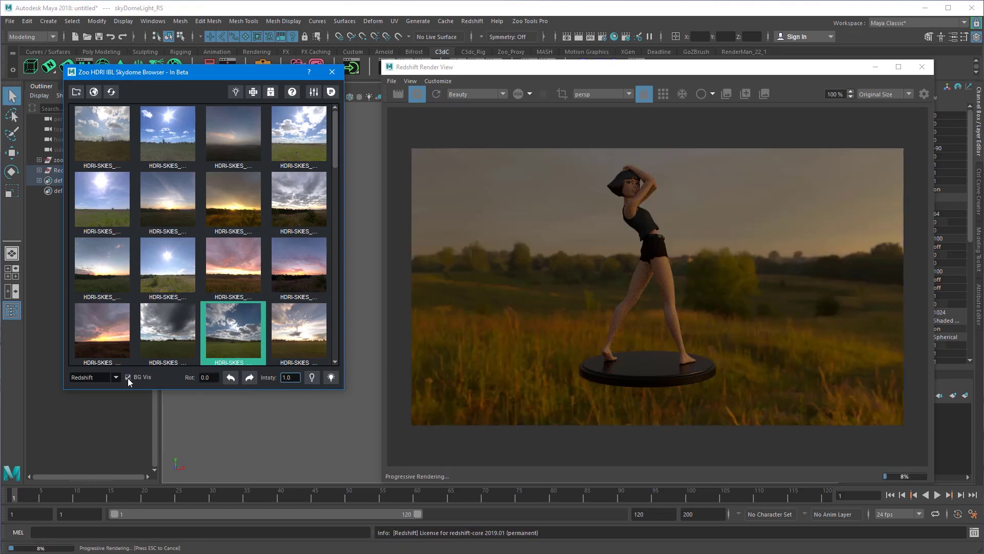
left_click(128, 378)
left_click(128, 379)
left_click(257, 272)
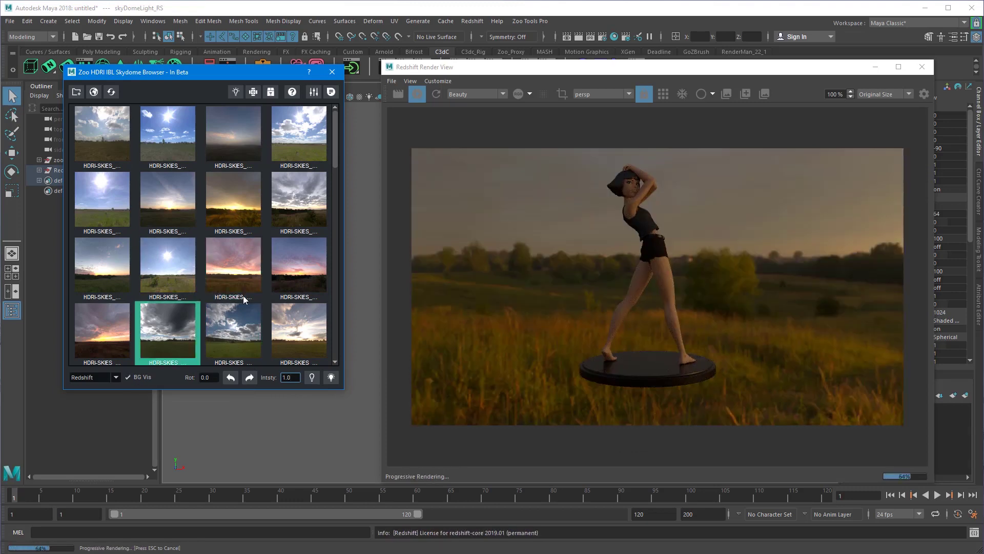
left_click(172, 266)
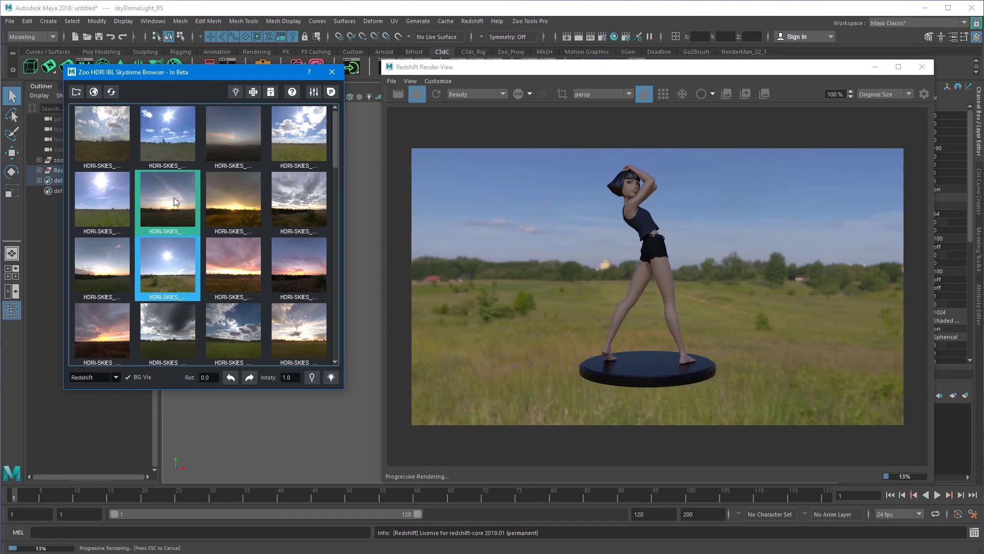
left_click(174, 198)
left_click(227, 198)
left_click(303, 202)
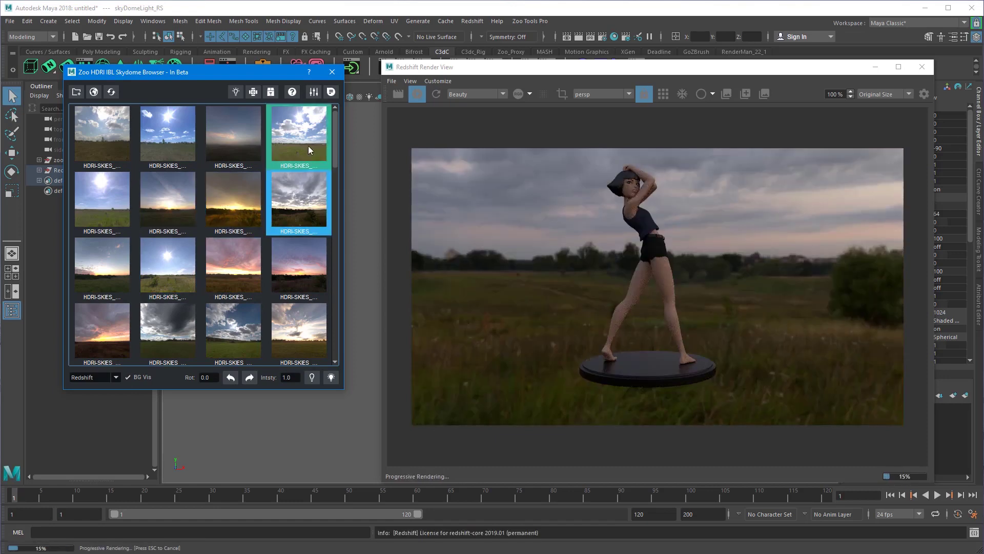
left_click(309, 145)
Step: Hide the sky background, try cloudy and purple sunset skies, and set intensity to 5
left_click(128, 378)
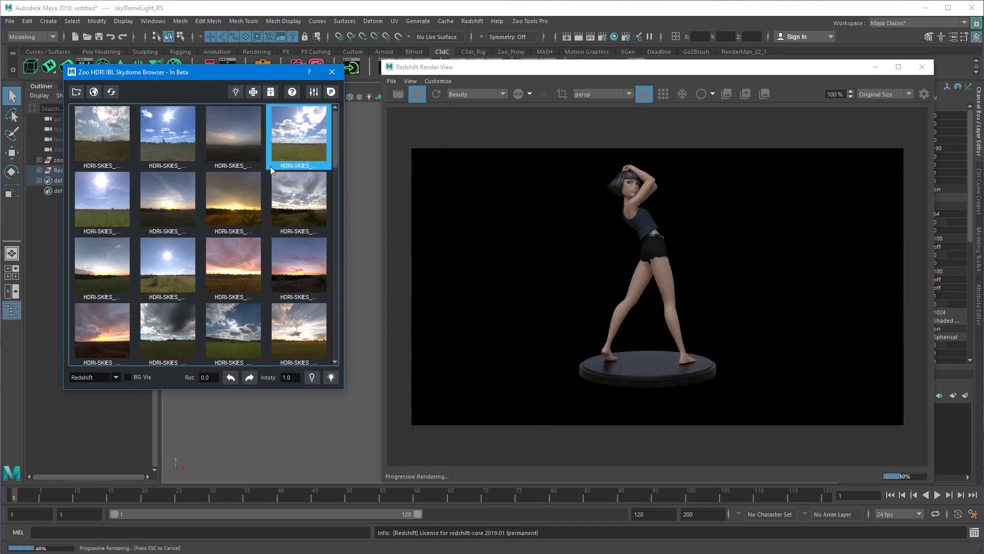
left_click(299, 200)
left_click(288, 263)
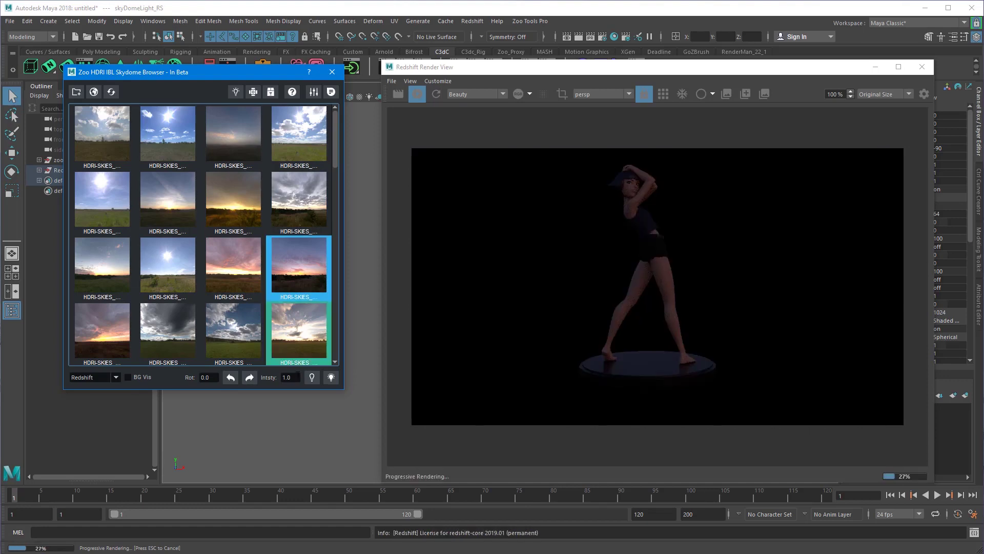
double_click(290, 377)
type("5")
key("Return")
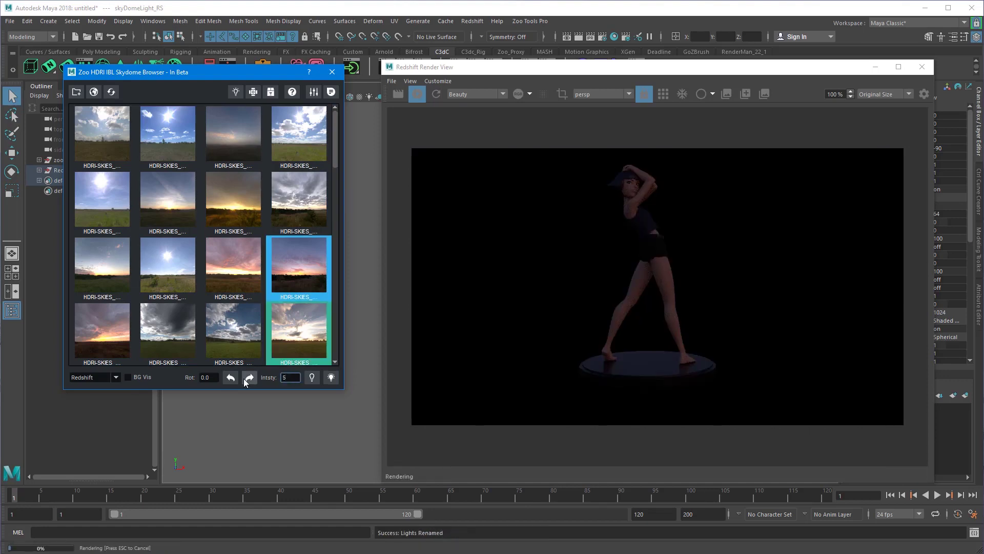
Step: Try cloudy and stormy skies, then light with the pink sunset sky at intensity 1.0
left_click(218, 324)
scroll(215, 305, "down", 1)
left_click(186, 286)
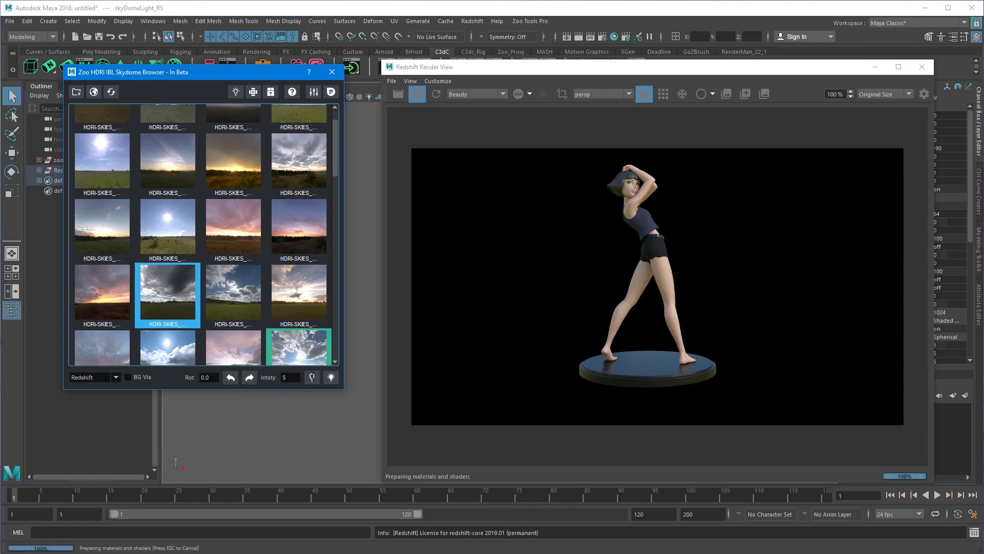
left_click(102, 291)
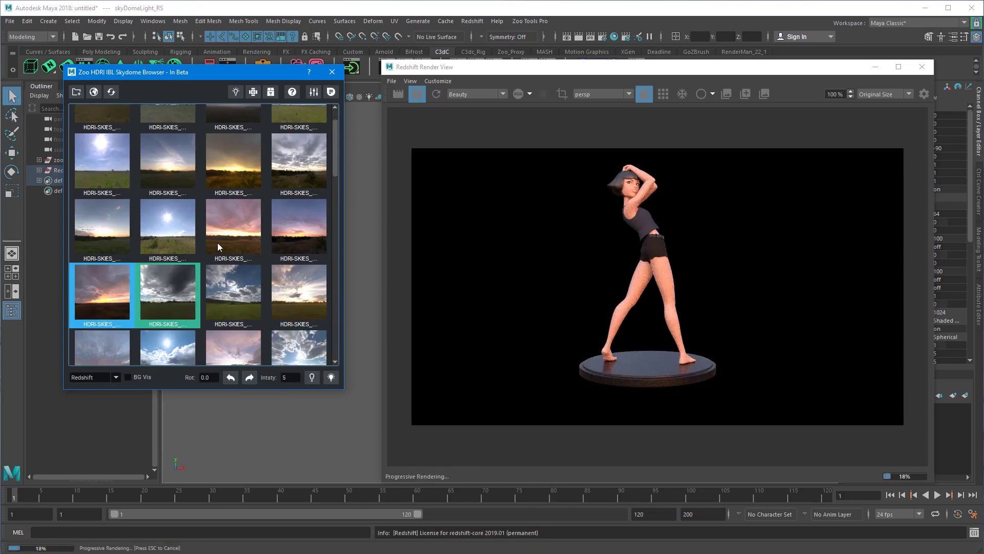
left_click(312, 378)
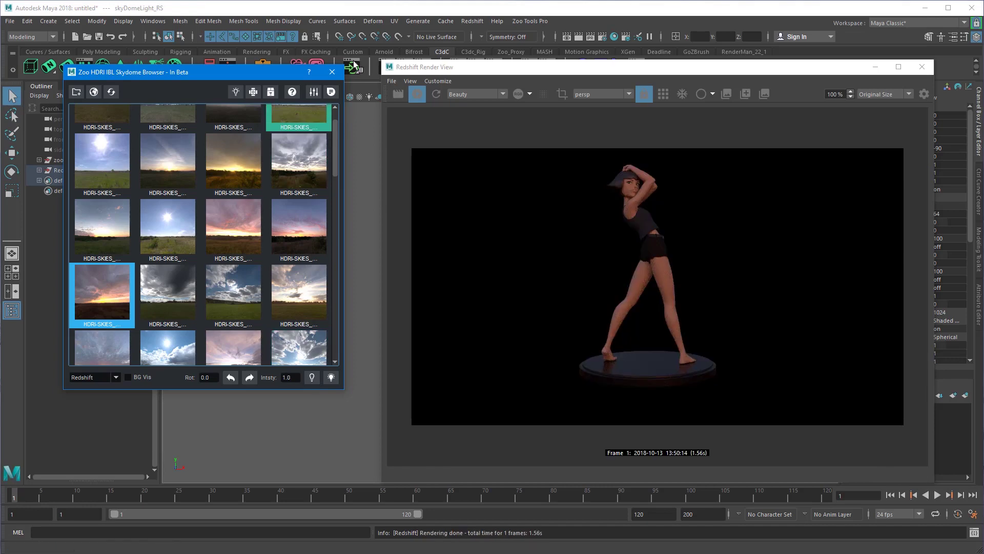
Step: Show the skydome browser's details panel and read through the sky's description
left_click_drag(233, 73, 214, 74)
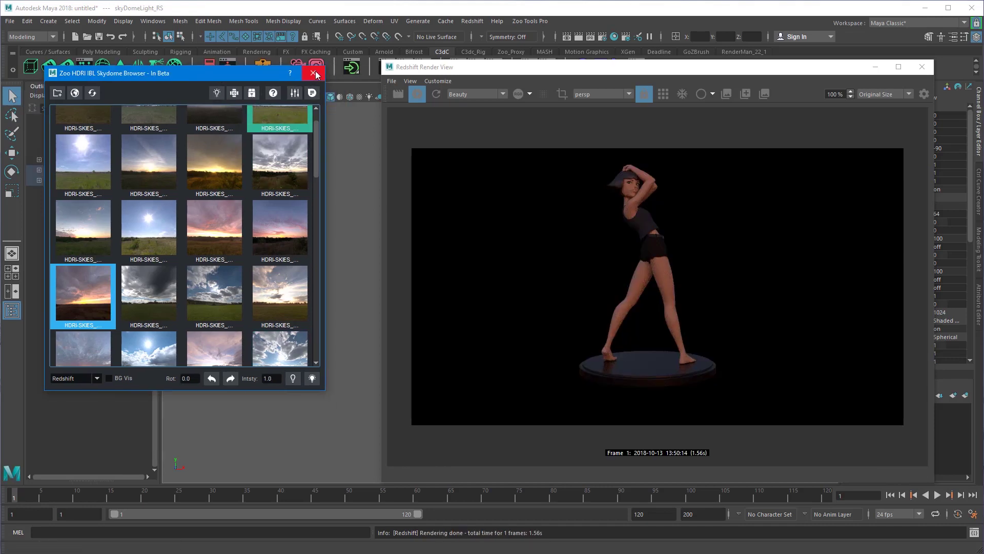
left_click(312, 94)
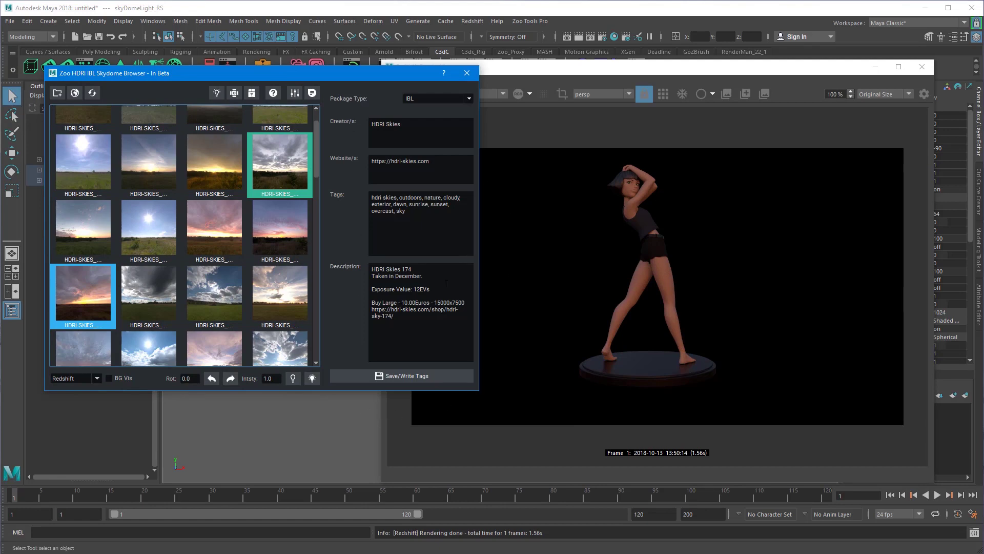
left_click_drag(395, 317, 365, 303)
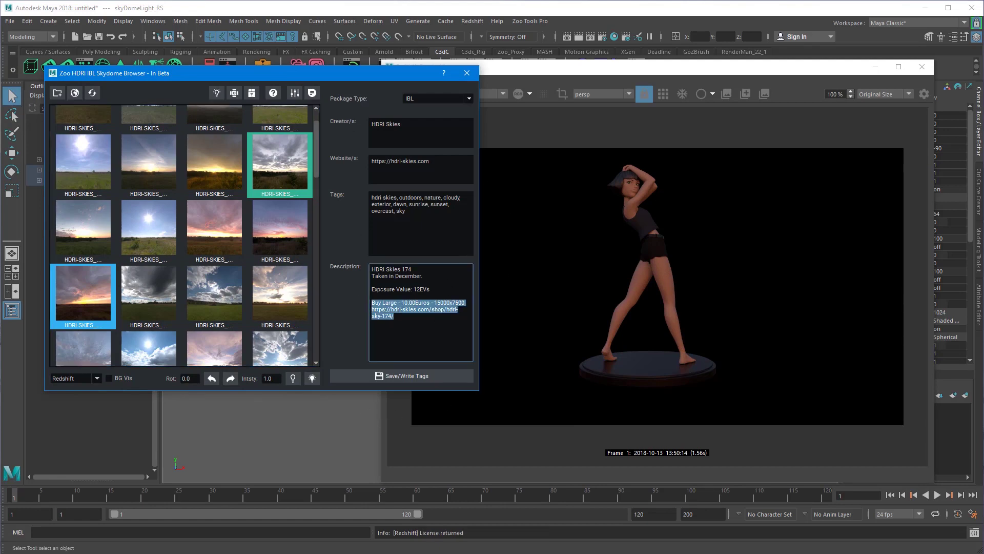
scroll(91, 278, "down", 3)
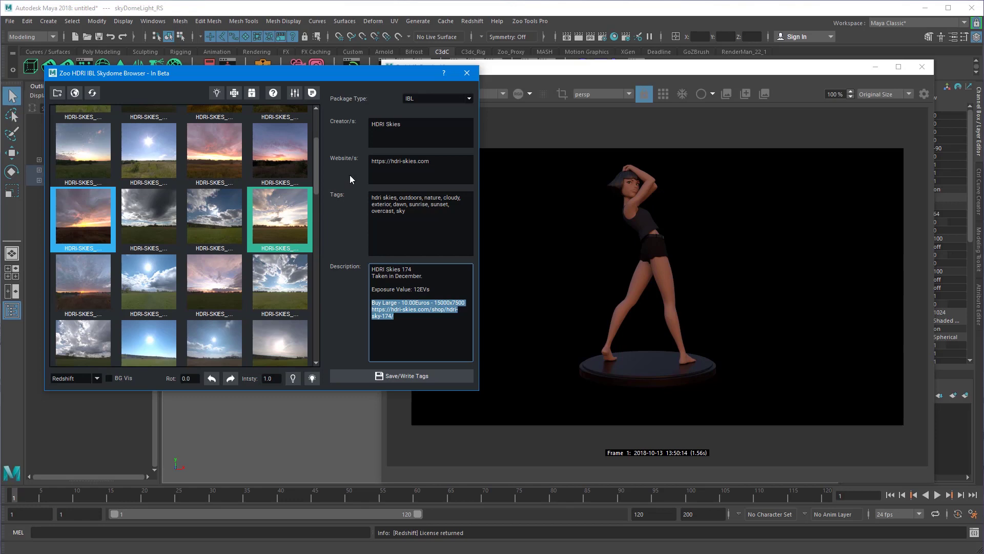
left_click(449, 282)
left_click_drag(430, 289, 371, 269)
Step: Check the website field, then select the HDRLabs Helipad Afternoon Downtown LA sky
left_click(458, 161)
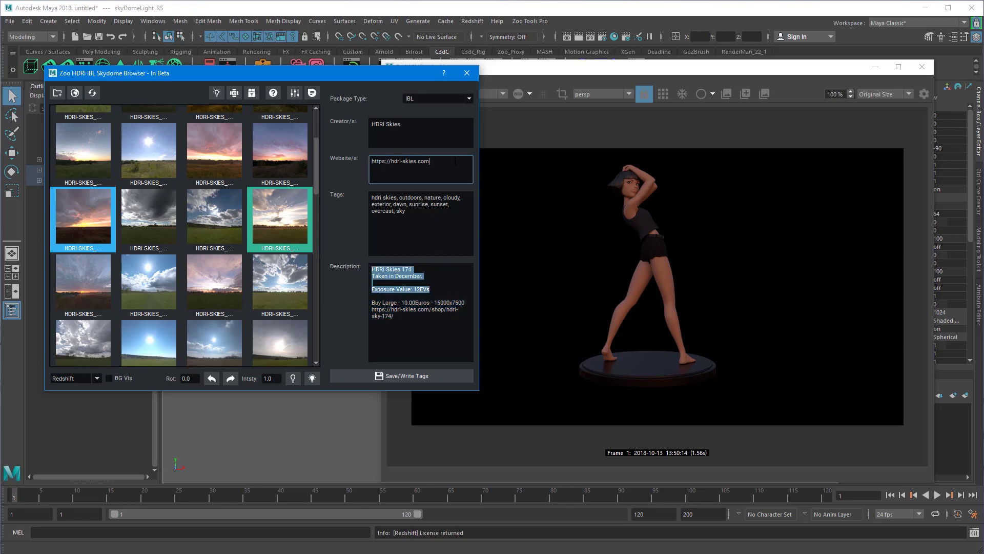
left_click_drag(456, 162, 342, 159)
scroll(315, 150, "down", 10)
left_click(211, 230)
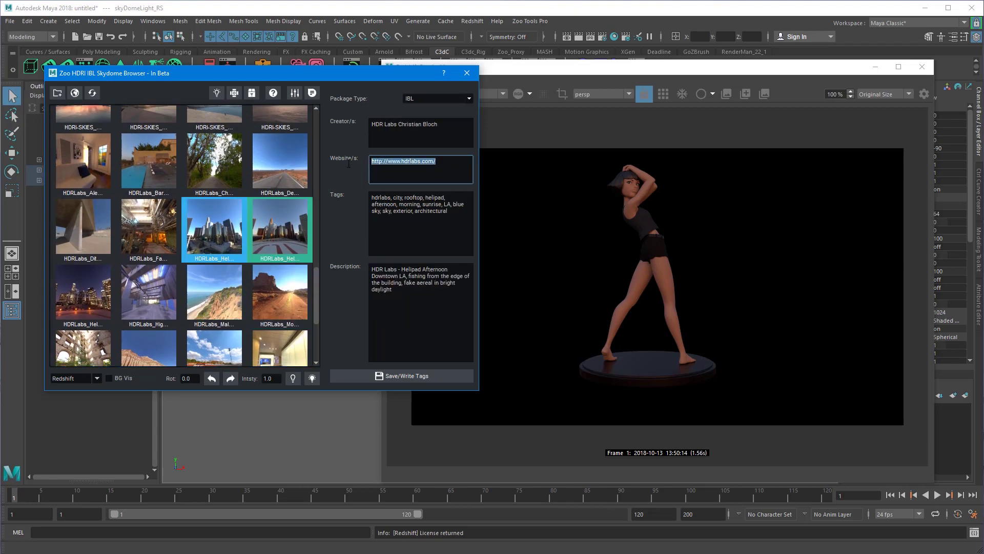
Step: Close the HDRI skydome library and the Render View
left_click(471, 77)
left_click_drag(508, 71, 199, 203)
left_click(610, 197)
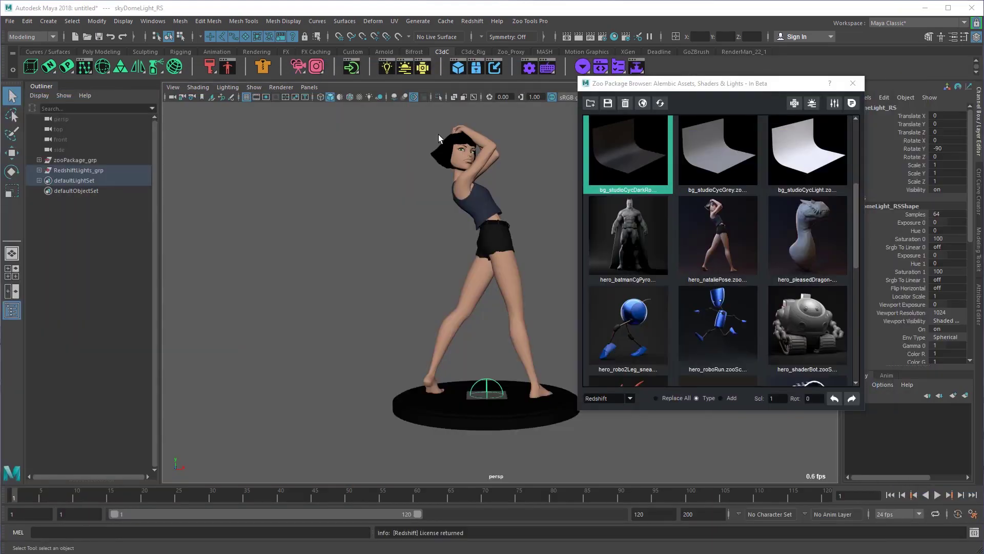
Step: Open the Zoo Light Preset Browser and create the green-and-blue coloured preset lights, framing them in view
left_click(422, 68)
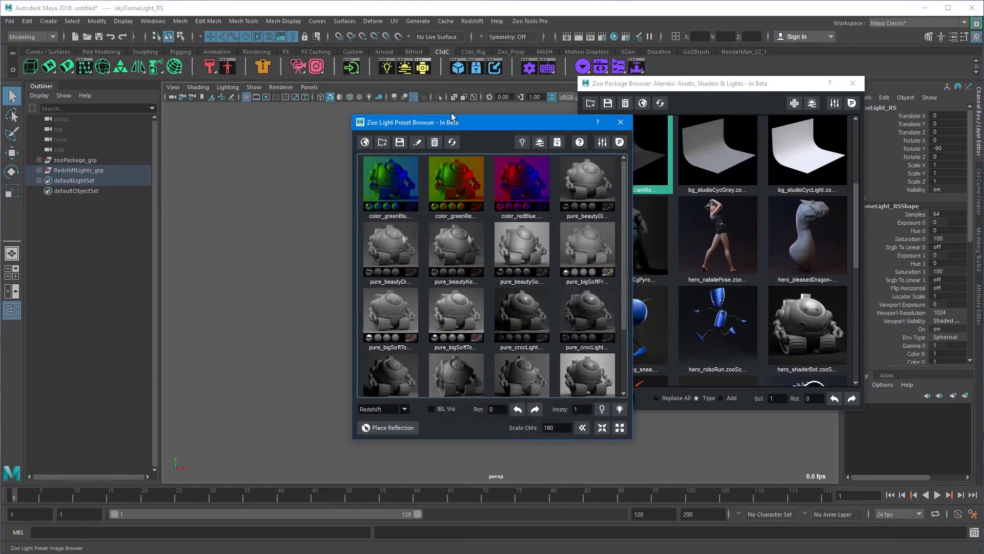
left_click_drag(452, 118, 142, 118)
left_click(74, 177)
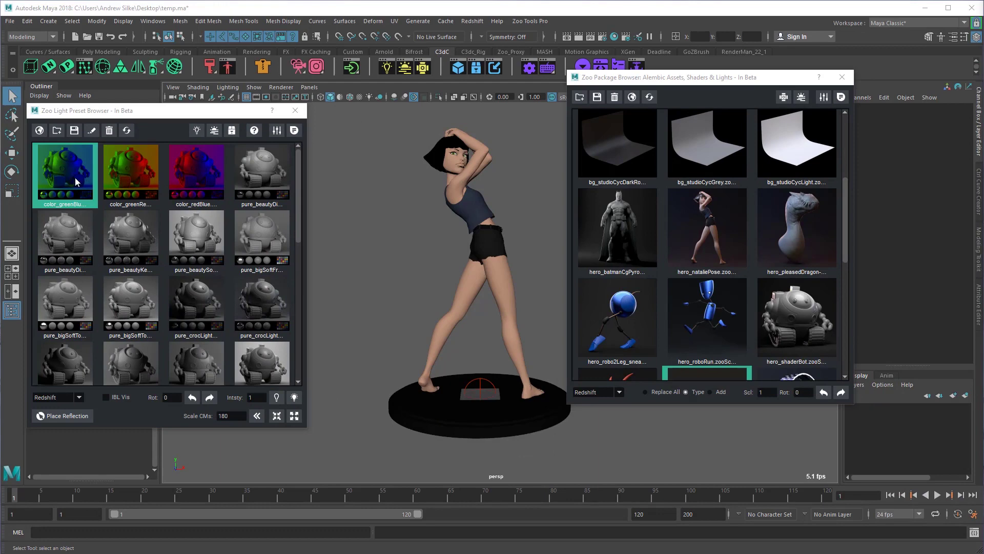
left_click(76, 179)
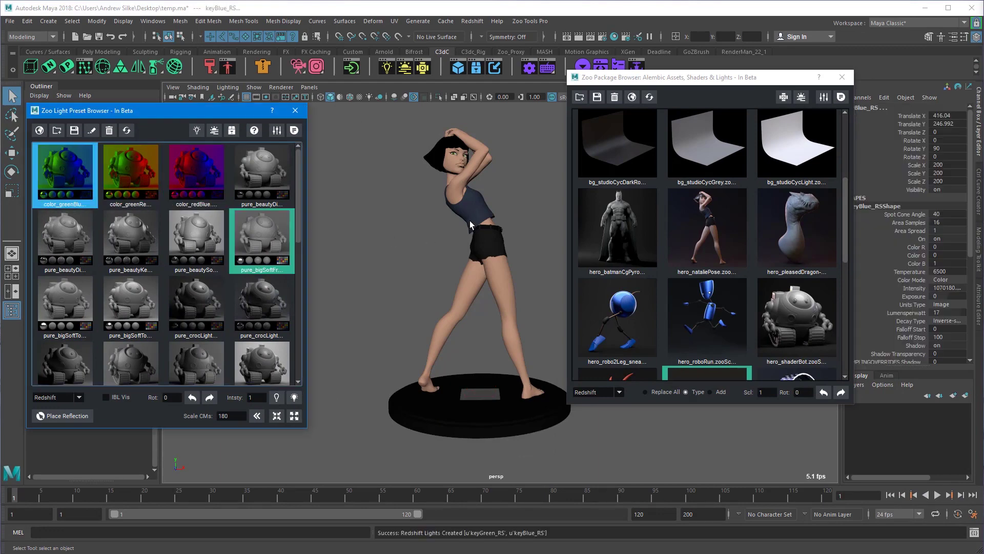
right_click_drag(469, 221, 411, 217, "alt")
left_click_drag(411, 218, 462, 248, "alt")
middle_click_drag(462, 248, 411, 263, "alt")
right_click_drag(411, 264, 307, 247, "alt")
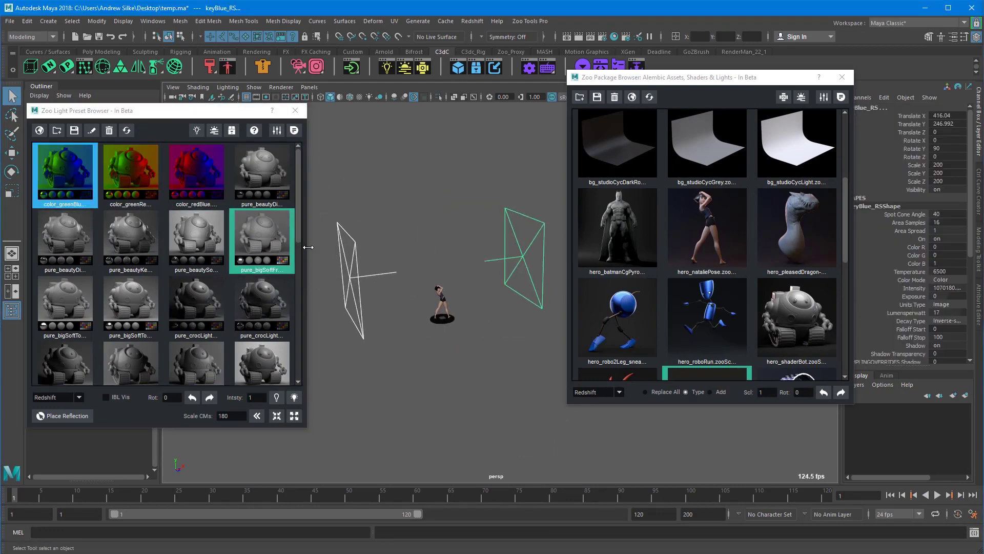
Step: Try the green-and-red and soft beauty presets, then replace the lights with the dark crocLight preset
left_click(143, 176)
left_click(204, 241)
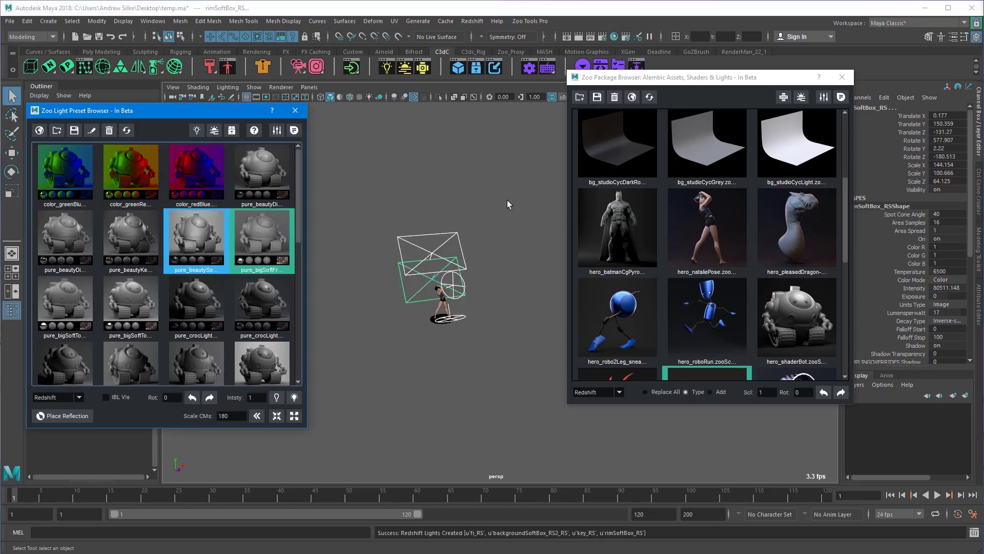
left_click(197, 308)
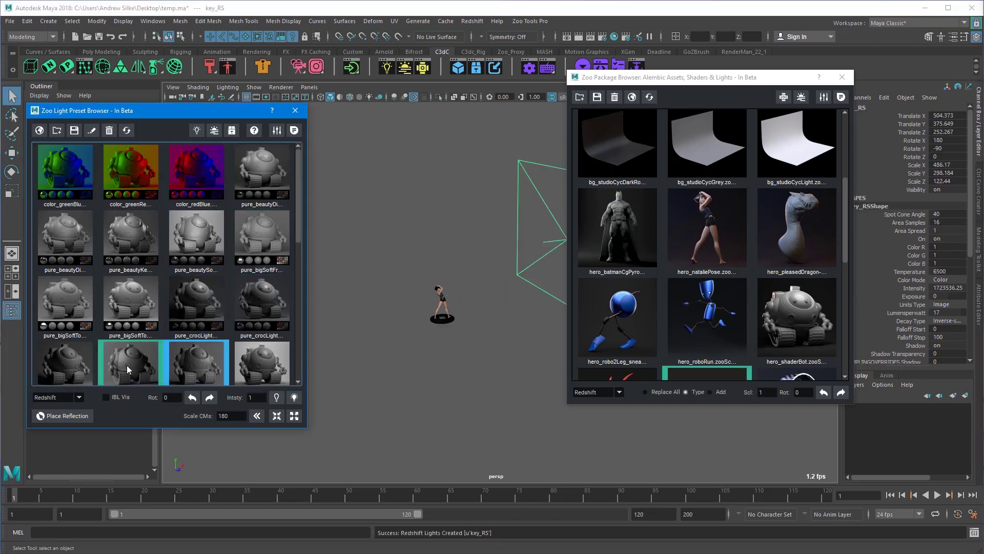
scroll(216, 316, "down", 1)
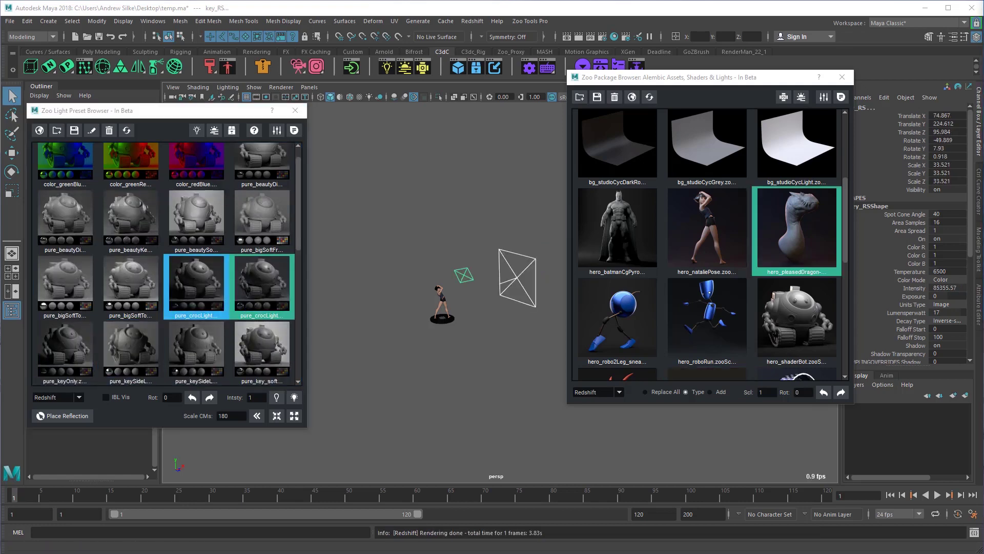
Step: Move the render window aside and dolly in close on the woman figure
mouse_move(983, 72)
left_mouse_down()
mouse_move(704, 78)
mouse_move(983, 71)
left_mouse_up()
right_click_drag(510, 277, 551, 310, "alt")
left_click_drag(551, 310, 471, 268, "alt")
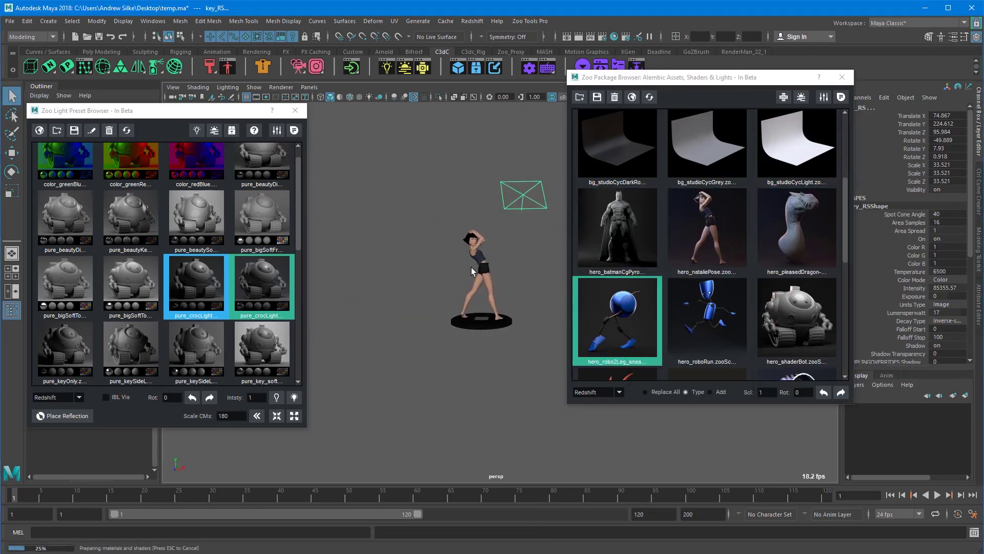
right_click_drag(471, 267, 566, 259, "alt")
middle_click_drag(471, 253, 498, 276, "alt")
left_click_drag(498, 276, 493, 264, "alt")
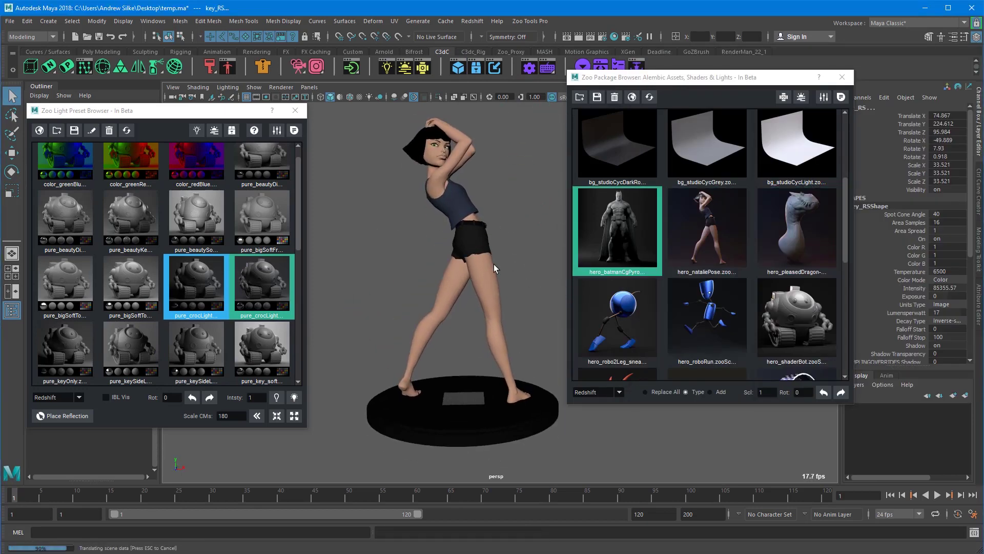
Step: Set the resolution to Square (1080x1080) and re-render the character in the Redshift Render View
right_click(297, 72)
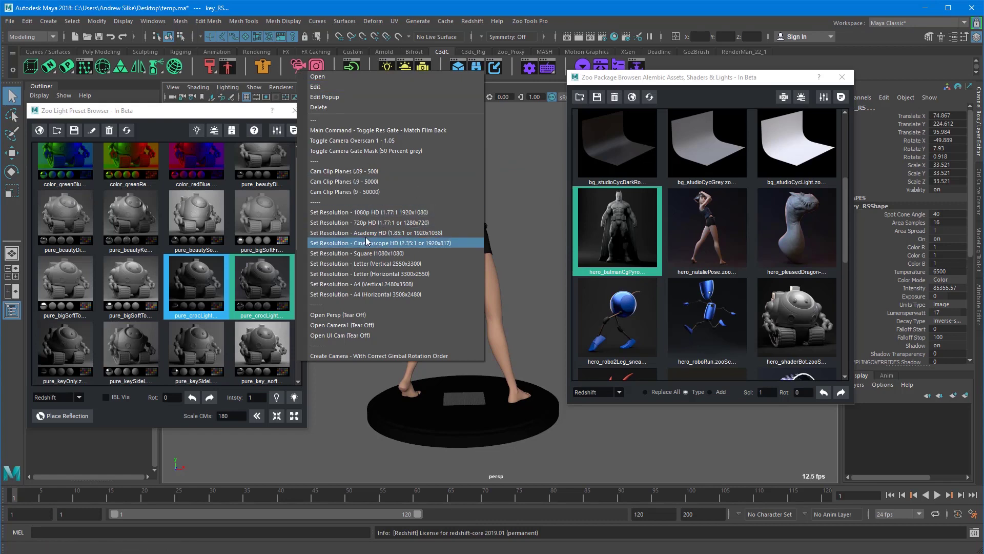
left_click(390, 254)
left_click(352, 68)
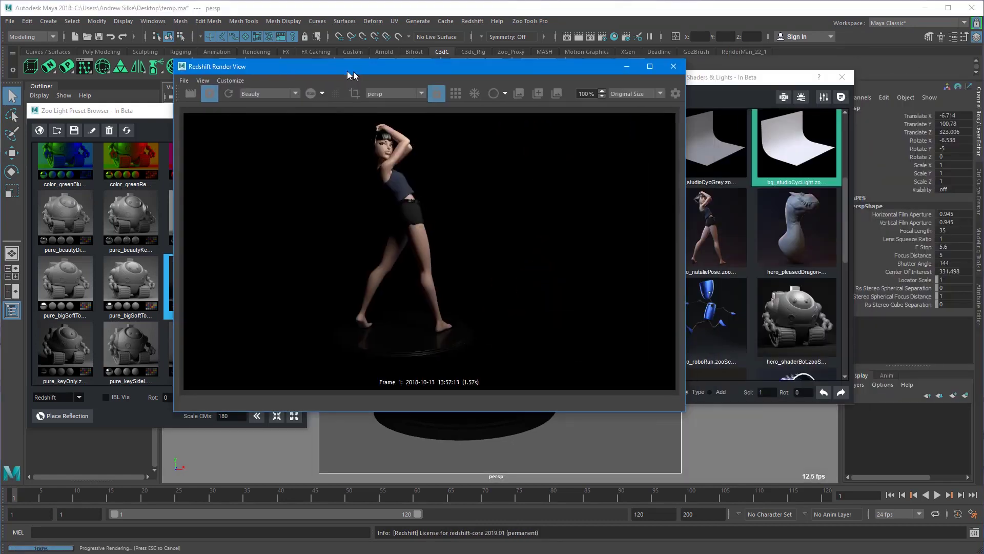
left_click(200, 94)
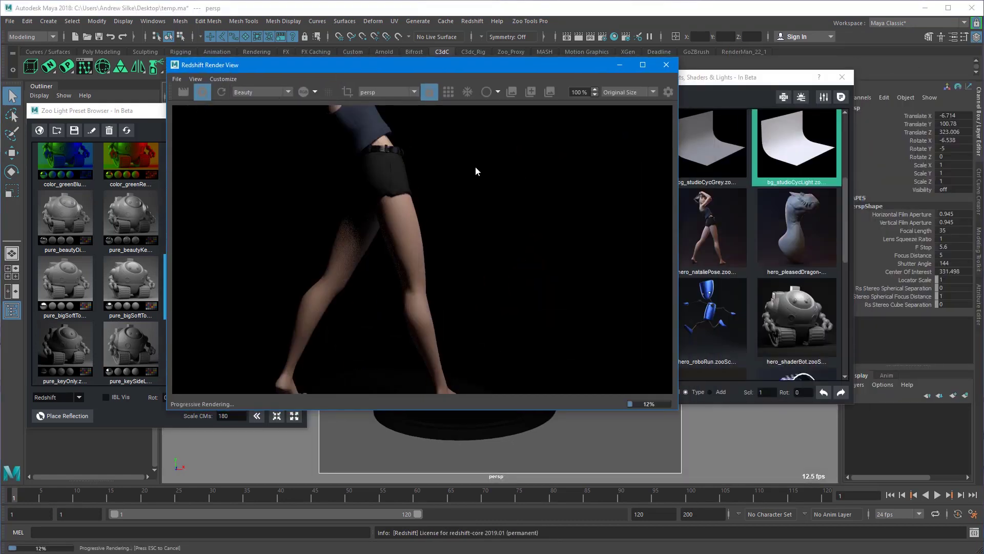
scroll(444, 200, "down", 4)
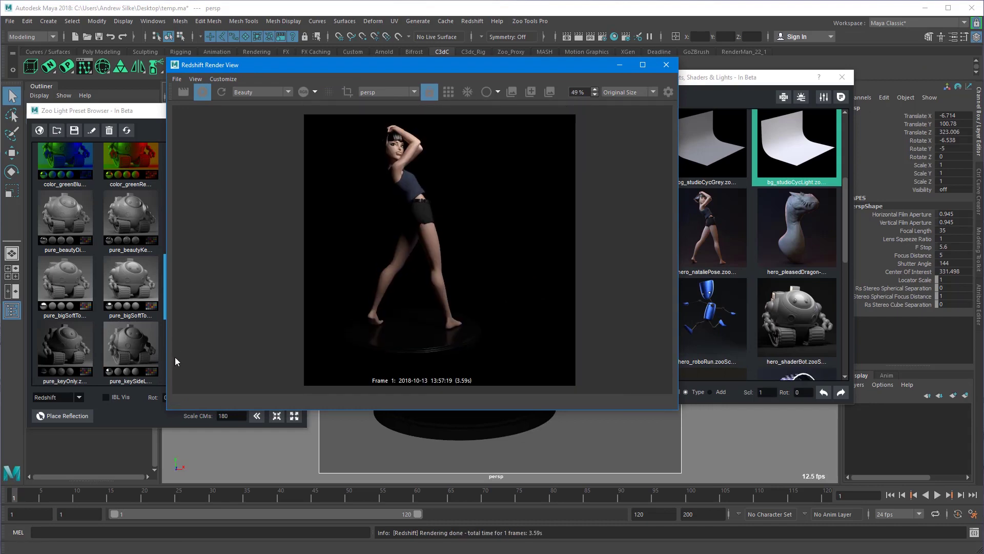
left_click_drag(165, 330, 326, 330)
mouse_move(481, 63)
left_mouse_down()
mouse_move(595, 50)
mouse_move(461, 66)
left_mouse_up()
Step: Cycle through big soft, soft beauty, beauty key and green-and-red coloured light presets
left_click(272, 218)
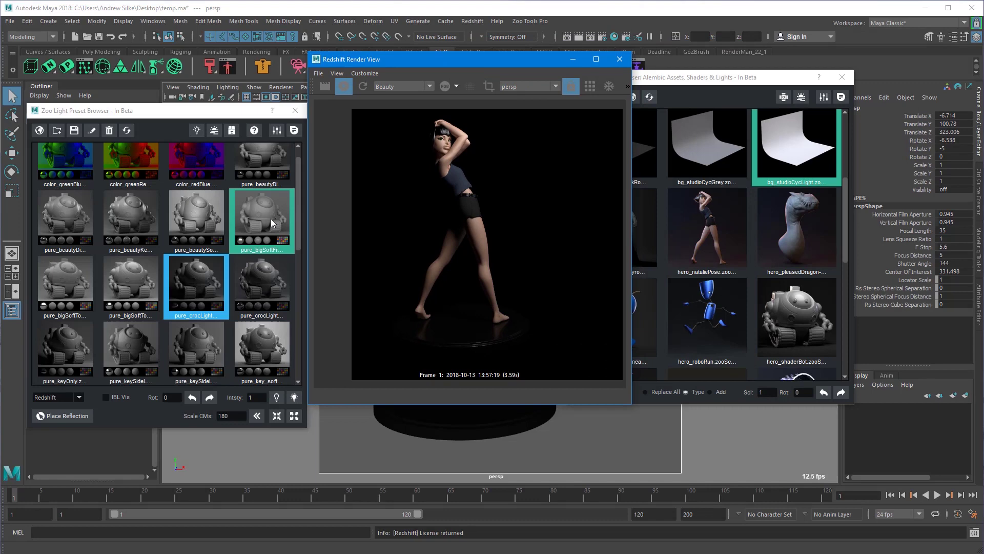
left_click(196, 217)
left_click(131, 233)
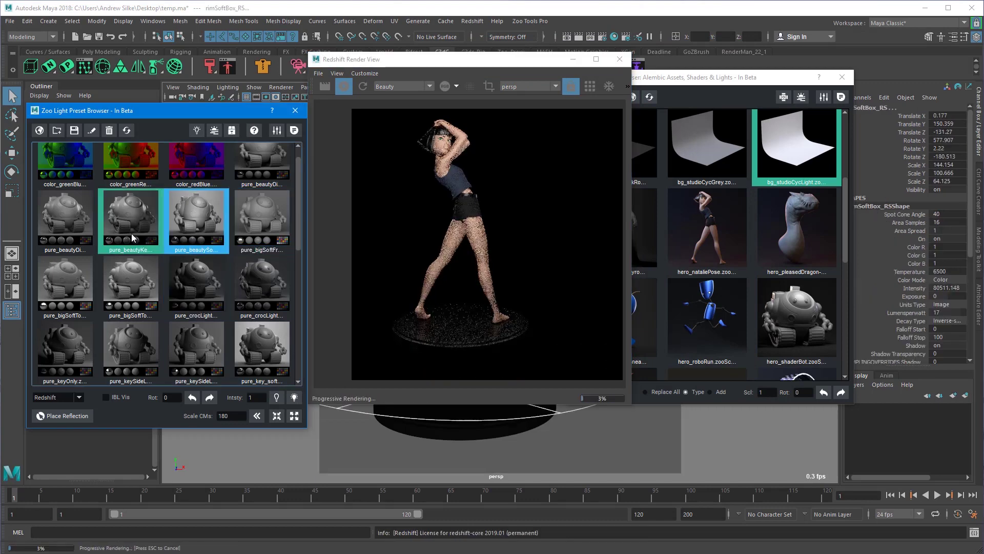
left_click(126, 260)
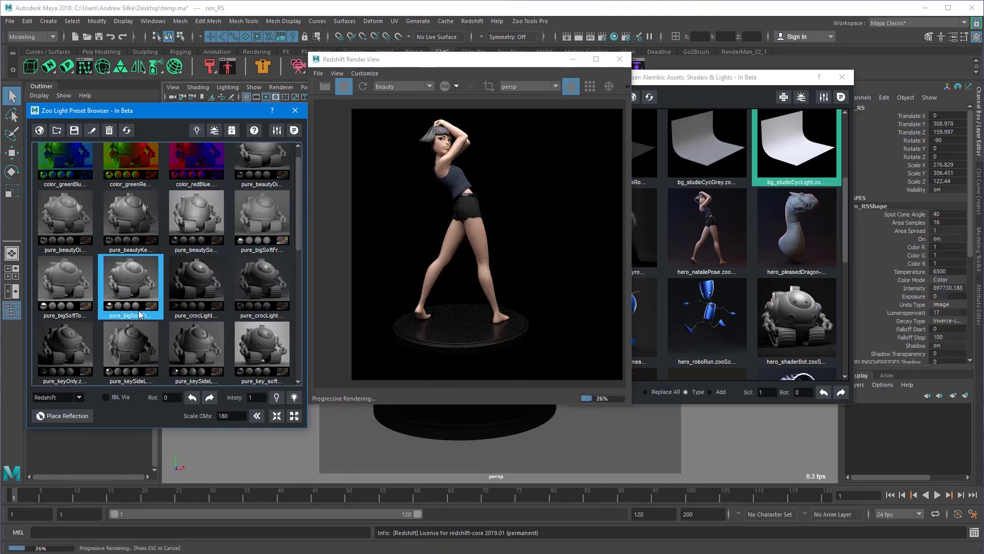
left_click(136, 168)
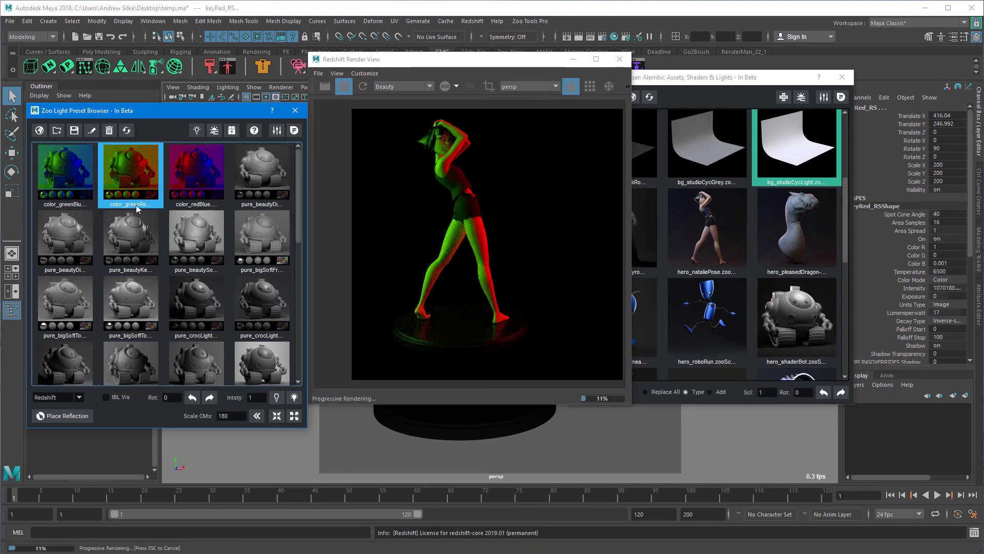
scroll(136, 210, "down", 5)
Step: Try the soft blue-pink and warm furnace presets, finishing on soft_orangePur
left_click(208, 257)
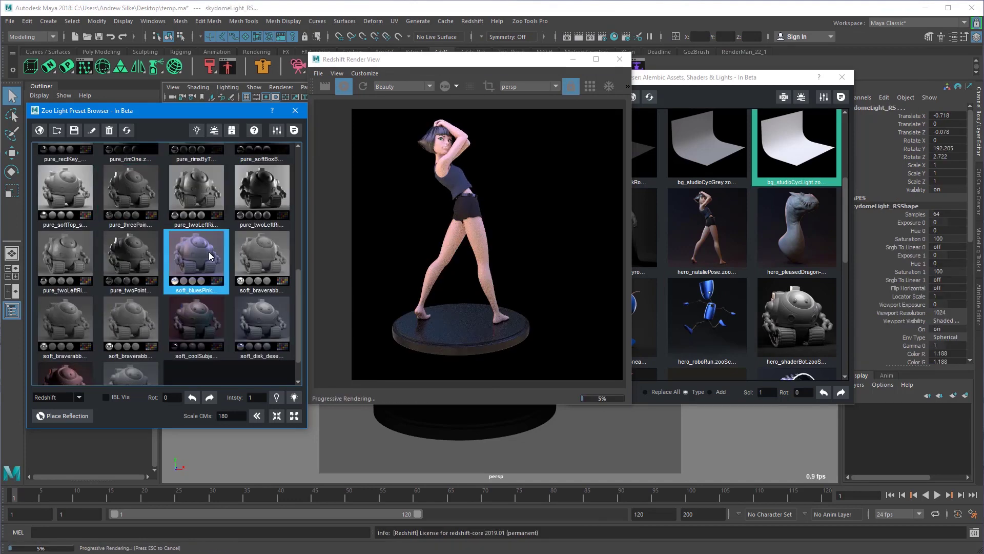
left_click(272, 257)
scroll(154, 308, "down", 1)
left_click(76, 347)
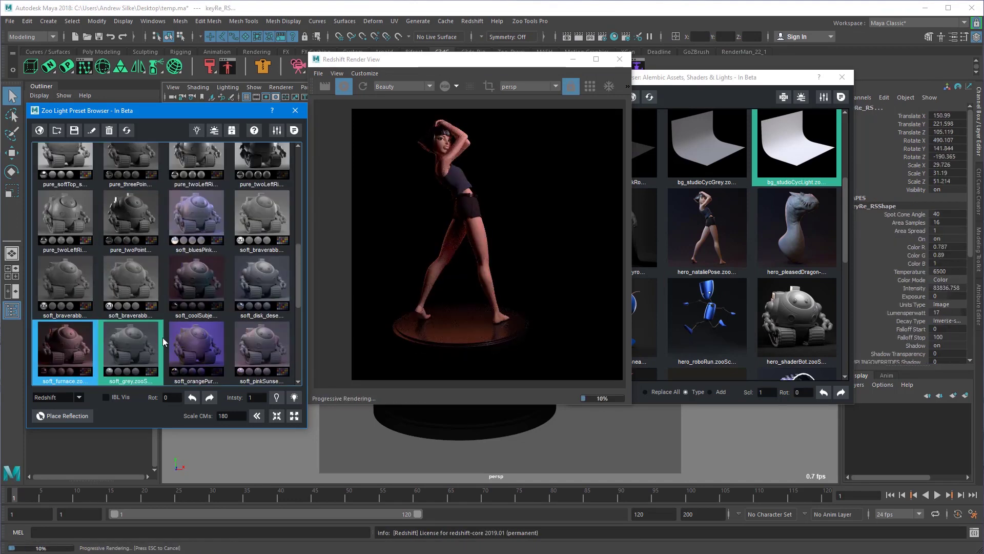
left_click(196, 348)
scroll(201, 253, "down", 2)
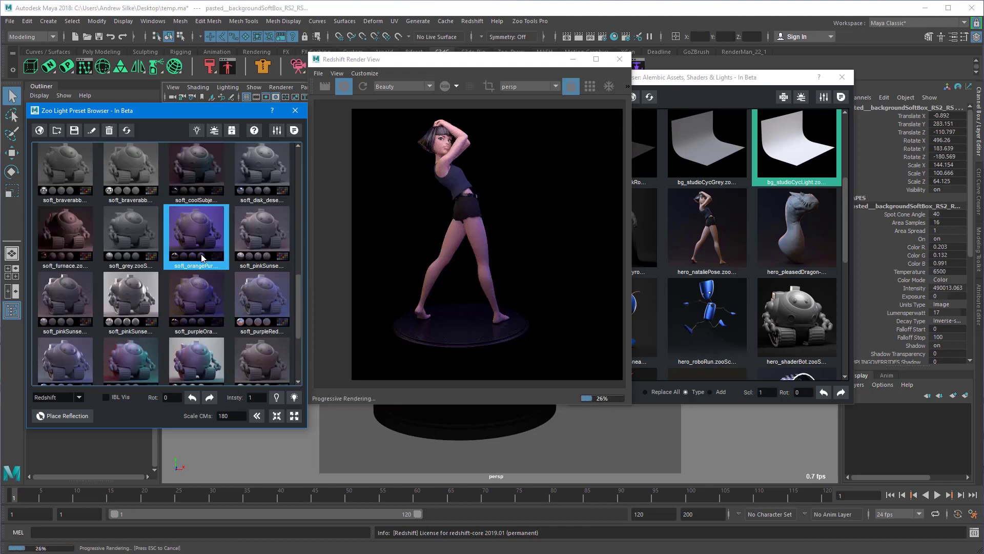
left_click_drag(681, 84, 667, 53)
Step: Compare the package details of bg_studioCycGrey and the inset-bevel cylinder base backdrop
left_click(701, 115)
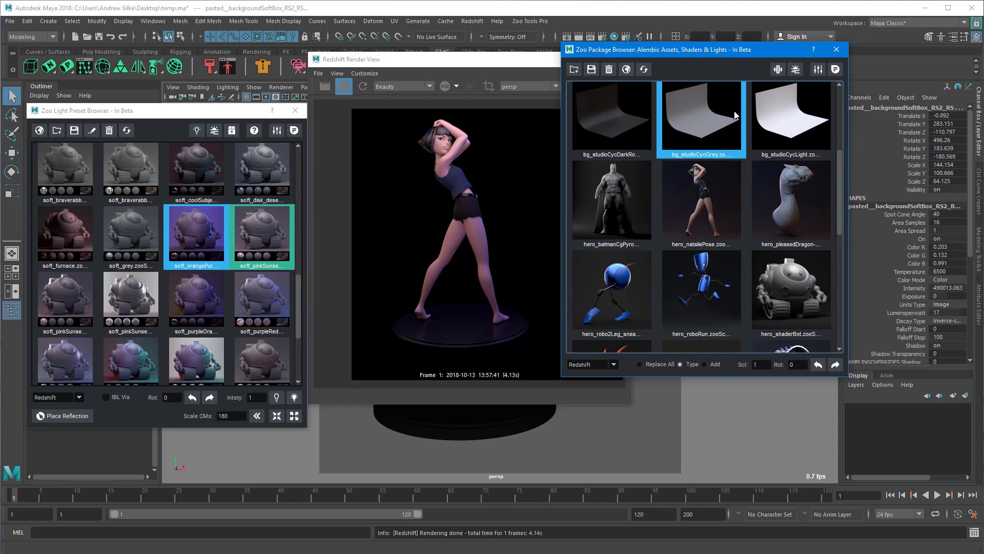
left_click(836, 69)
left_click_drag(973, 76, 880, 73)
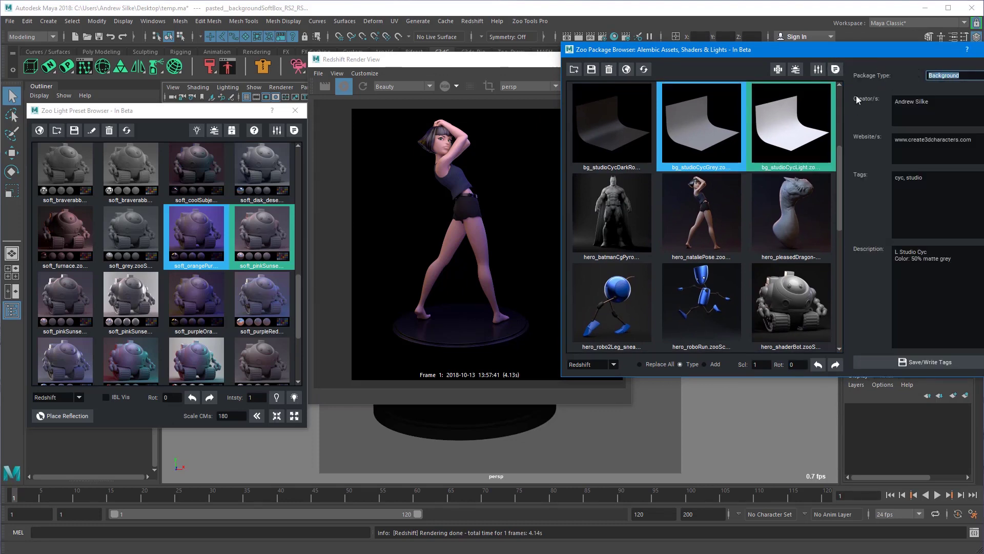
scroll(758, 124, "up", 4)
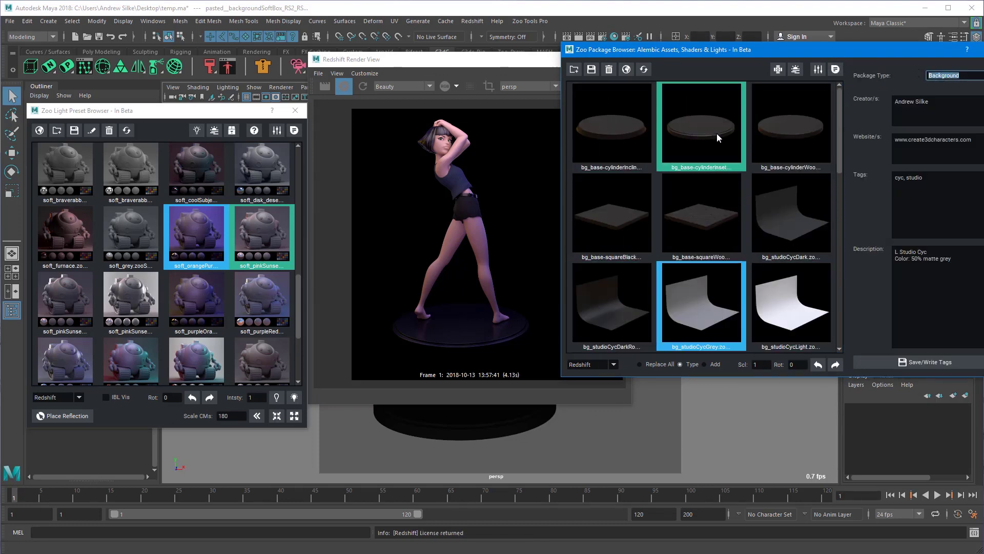
left_click(716, 137)
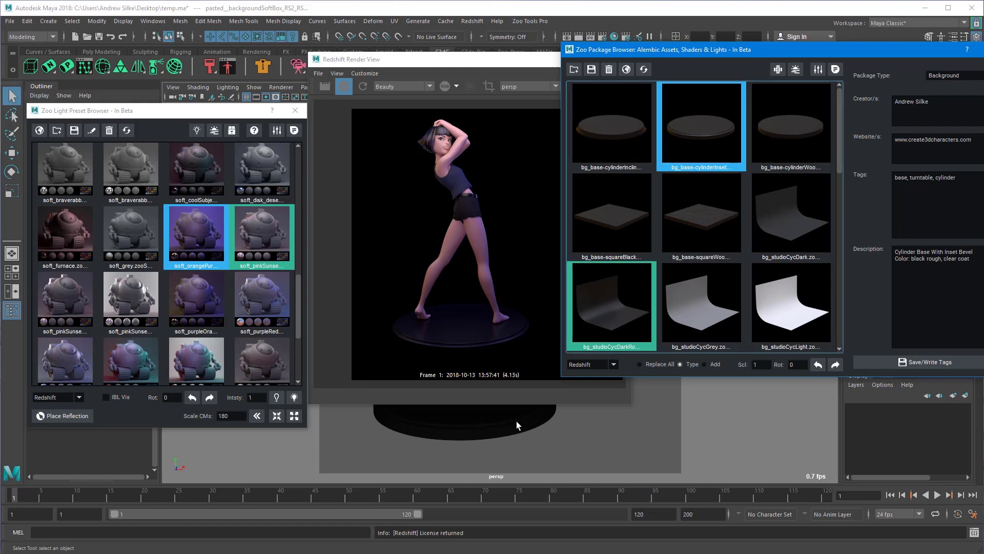
left_click(694, 304)
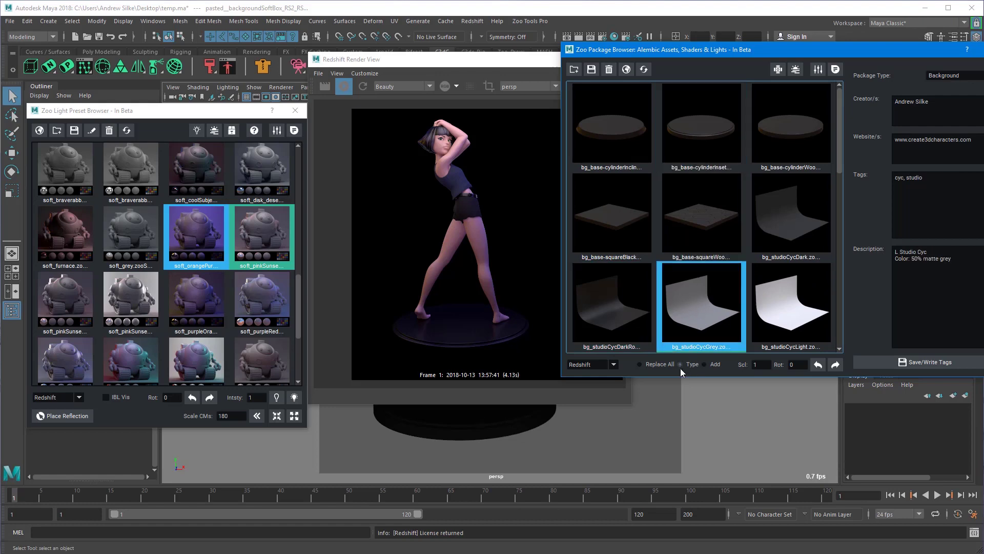
left_click(711, 118)
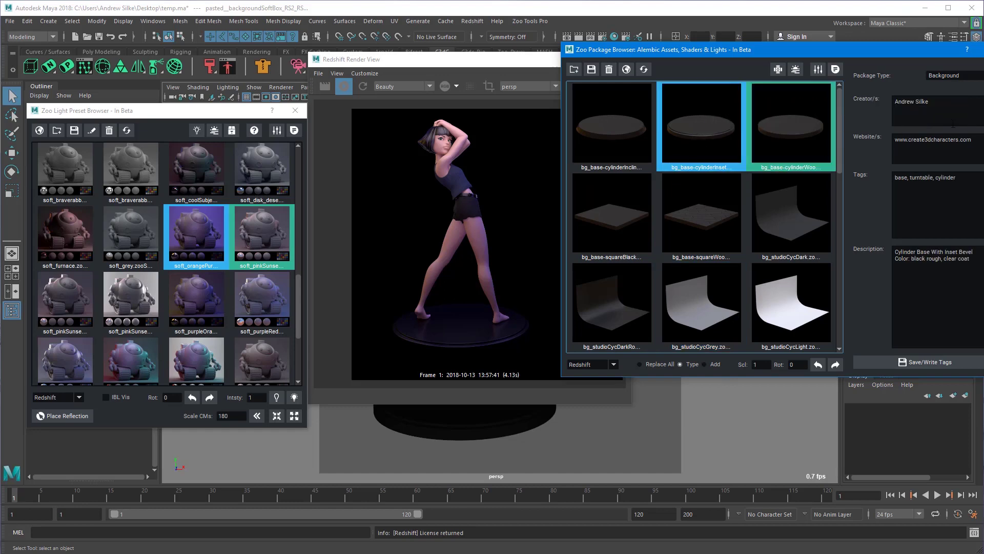
Step: Swap the round stand for the bg_studioCycGrey studio cyc backdrop
left_click(741, 331)
left_click(490, 421)
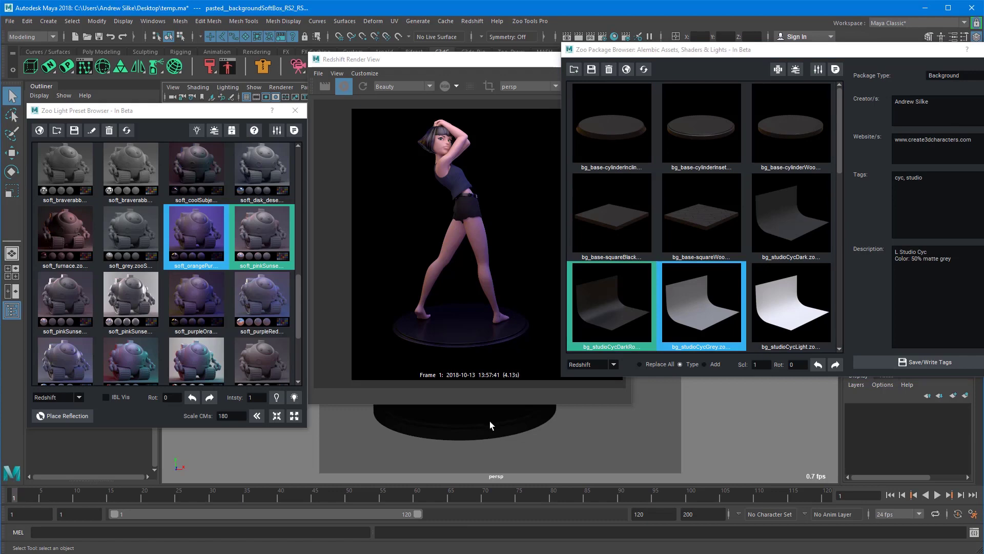
double_click(705, 302)
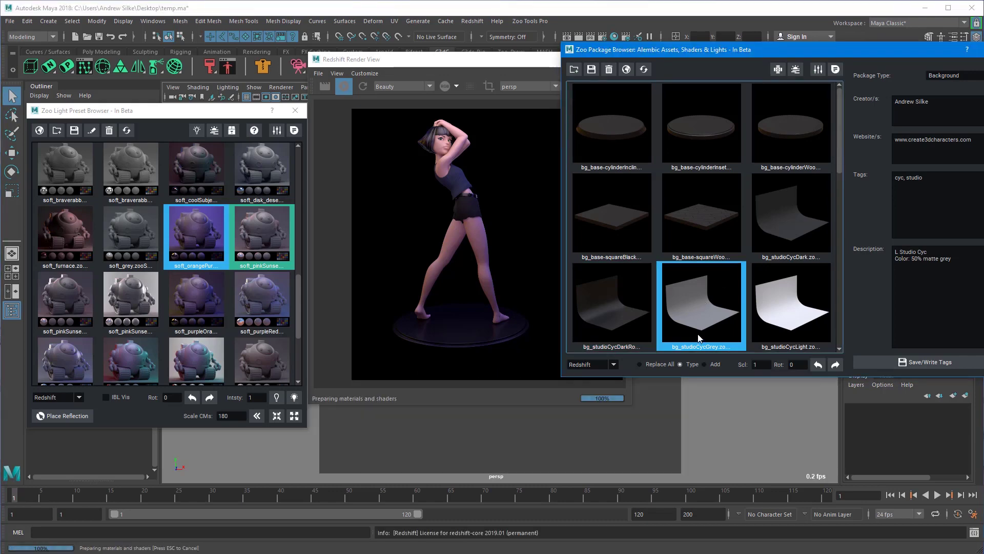
Step: Reposition the render window and pull the persp camera back to frame the character on the cyc
left_click_drag(525, 61, 868, 83)
right_click_drag(518, 230, 390, 244, "alt")
left_click_drag(389, 244, 445, 279, "alt")
scroll(442, 259, "up", 10)
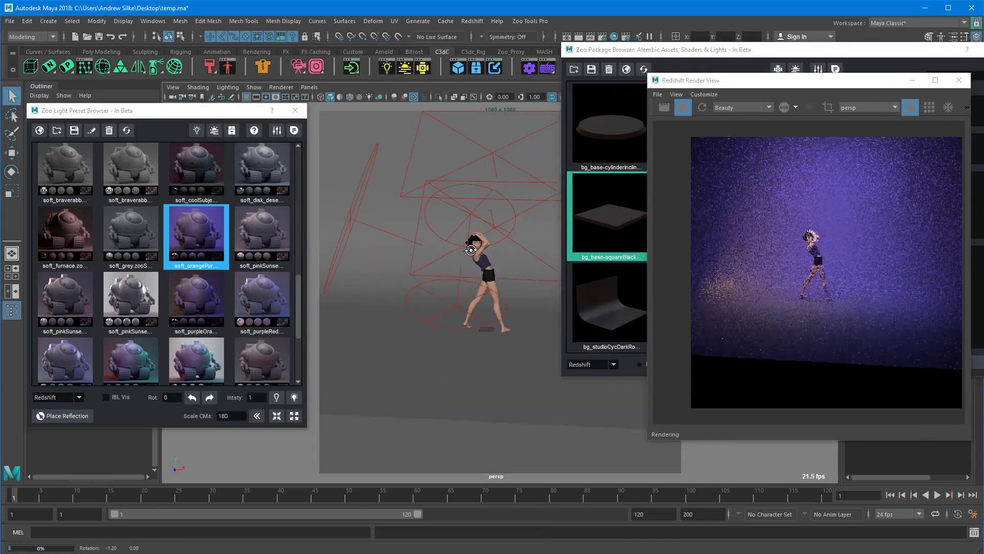
left_click_drag(472, 272, 494, 271, "alt")
left_click(786, 82)
left_click_drag(786, 82, 421, 50)
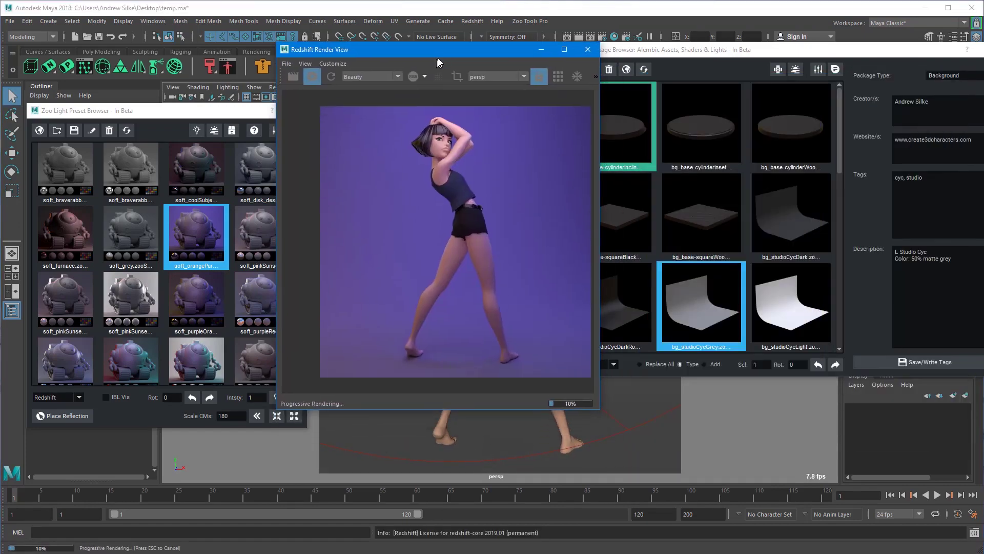
Step: Scroll to the Hero Model packages and inspect the tortoise and nataliePose models
scroll(808, 180, "down", 3)
scroll(688, 227, "up", 5)
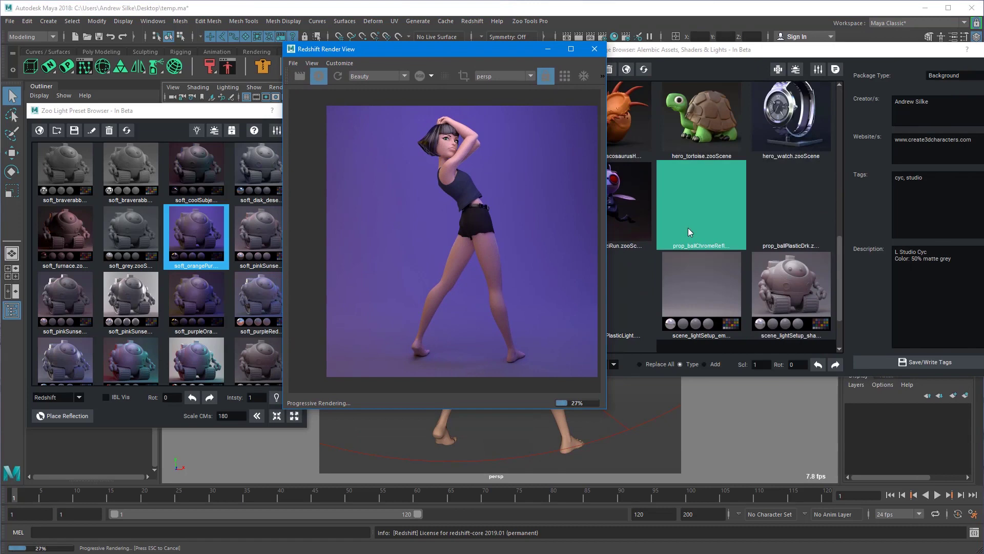
left_click(688, 253)
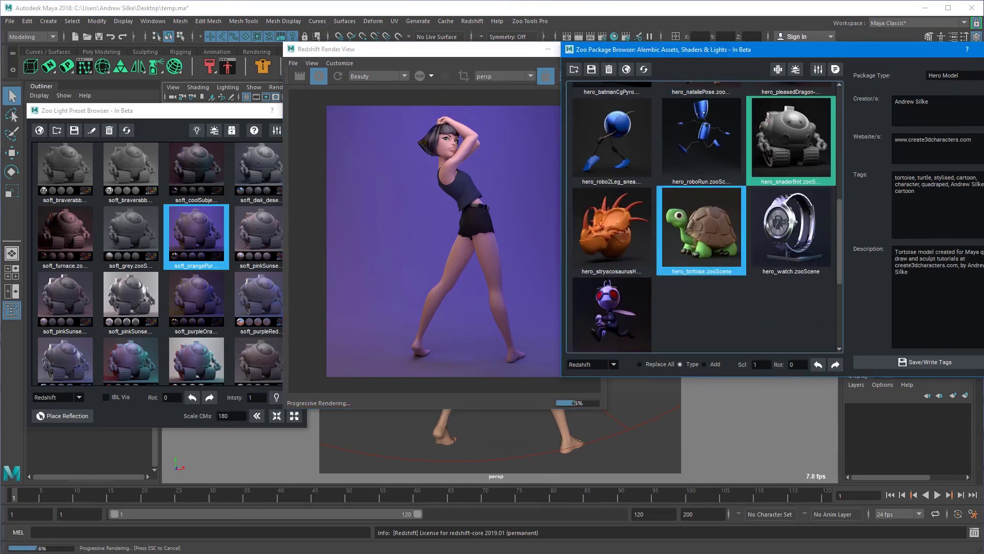
scroll(749, 187, "up", 2)
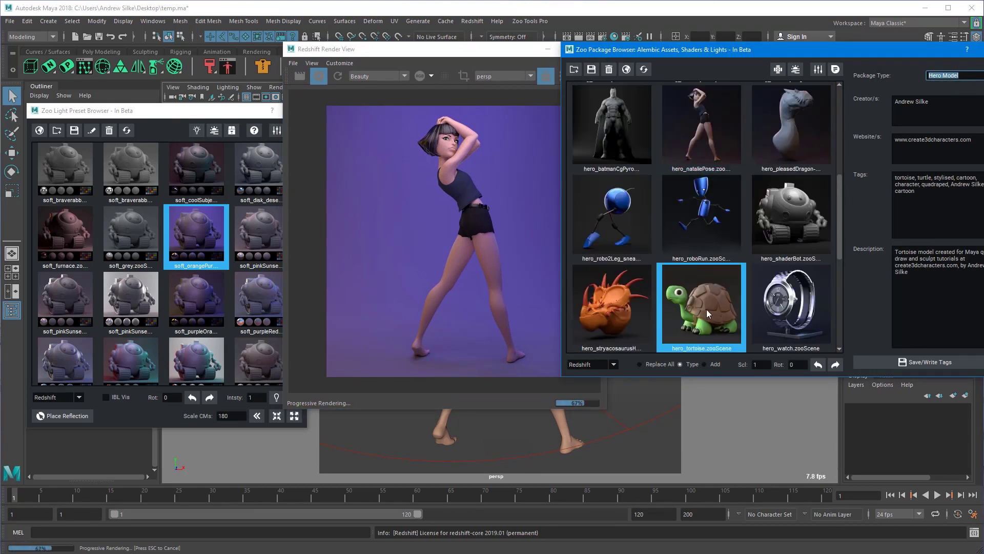
left_click(694, 300)
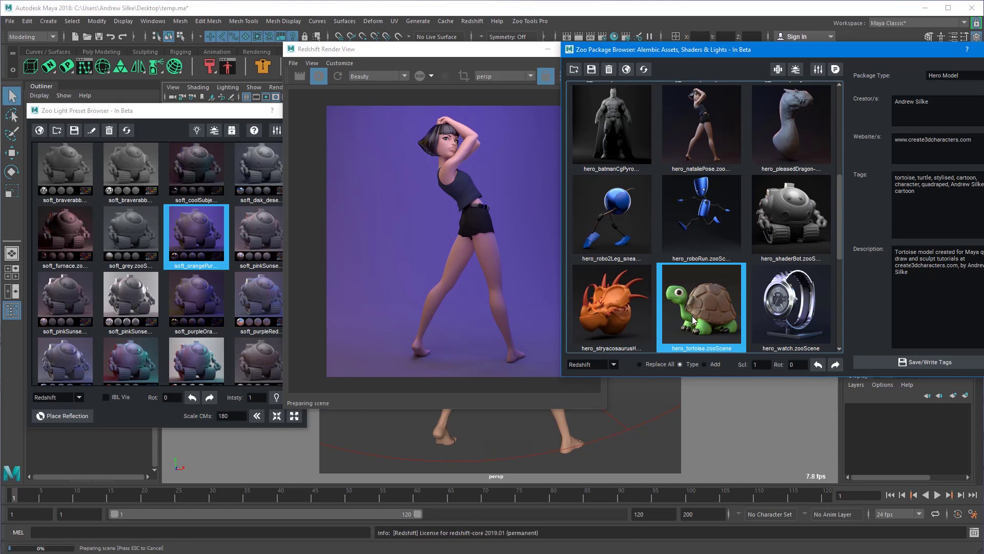
left_click(694, 123)
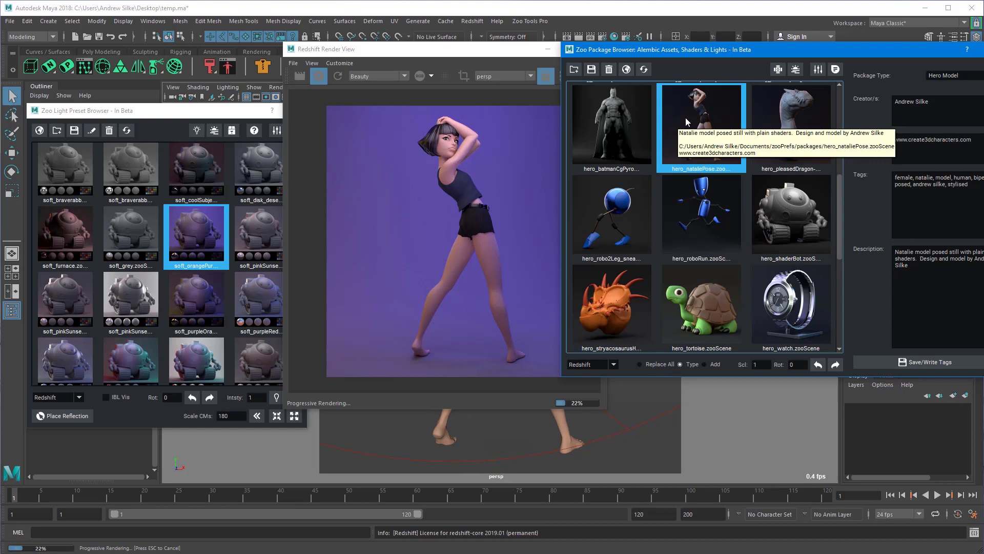
Step: Swap the character for hero_batman and review its creator credit, tags and description
left_click(604, 122)
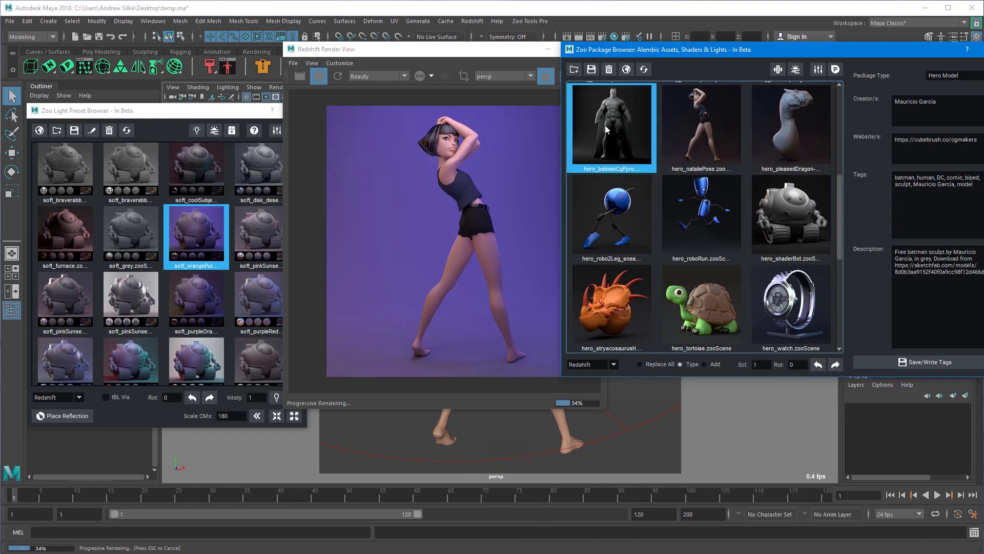
left_click_drag(805, 50, 738, 42)
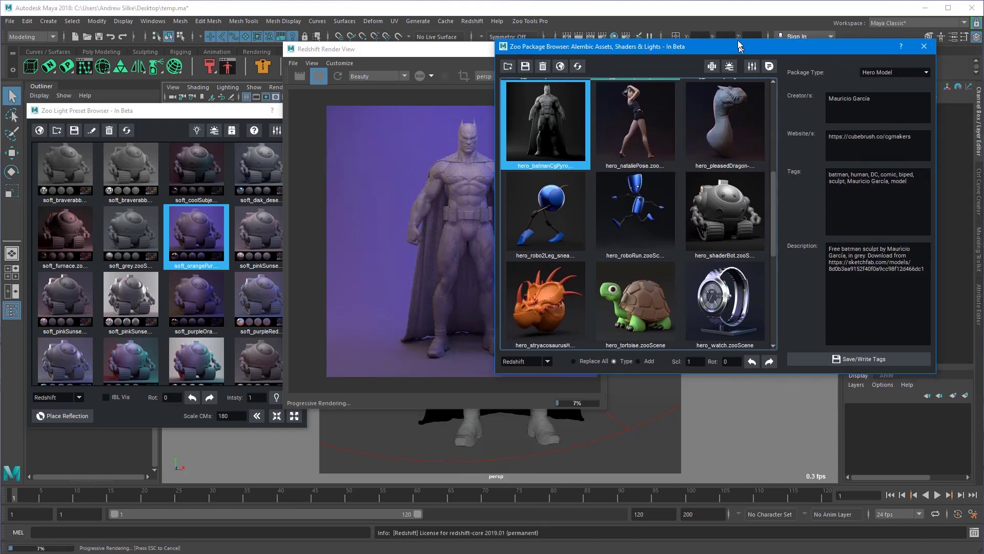
triple_click(860, 105)
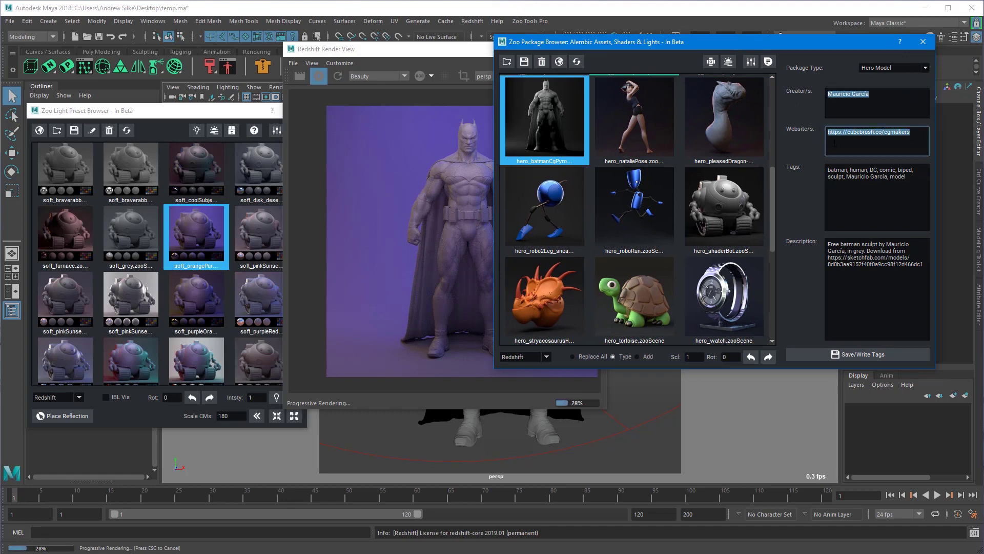
triple_click(905, 208)
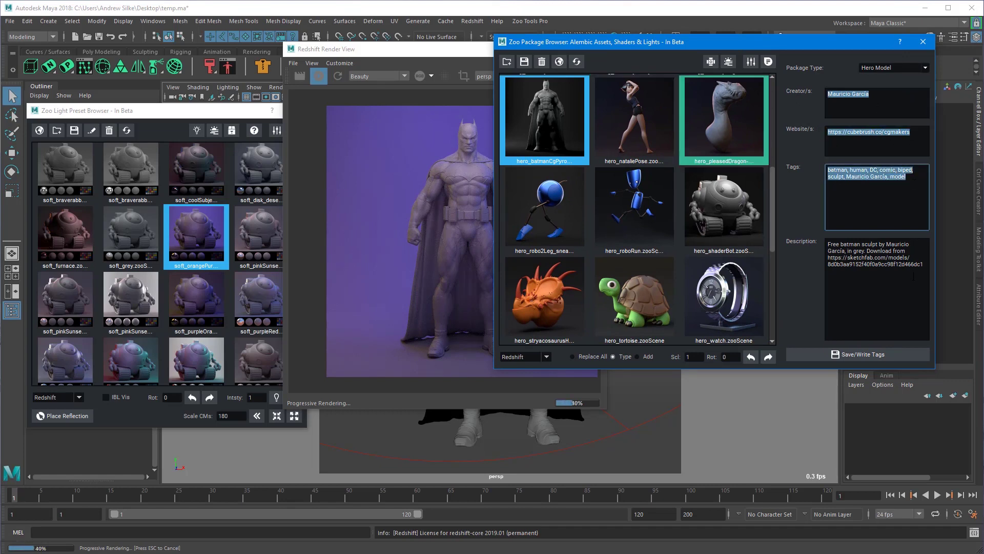
left_click_drag(914, 276, 813, 253)
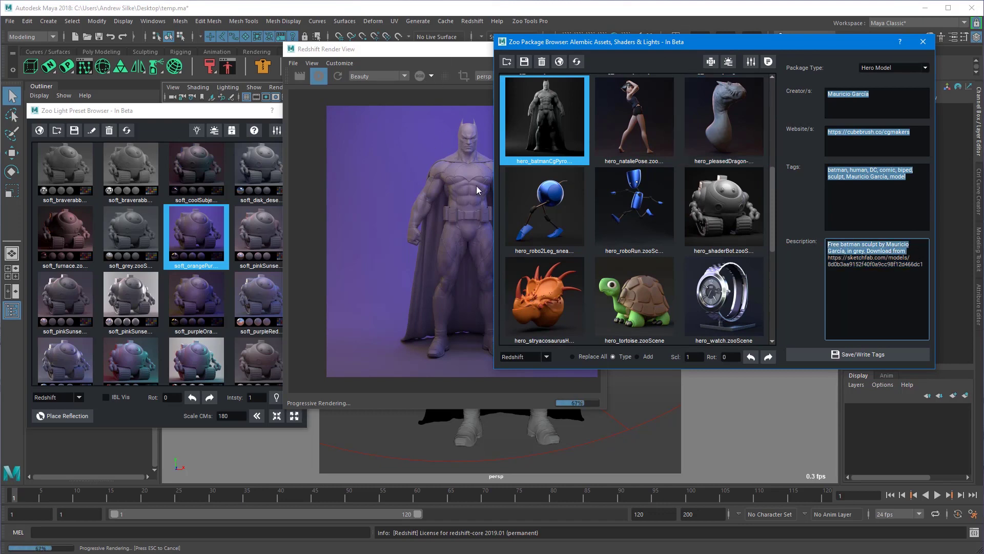
Step: Swap to hero_shaderBot, then back to hero_nataliePose
left_click_drag(630, 45, 738, 31)
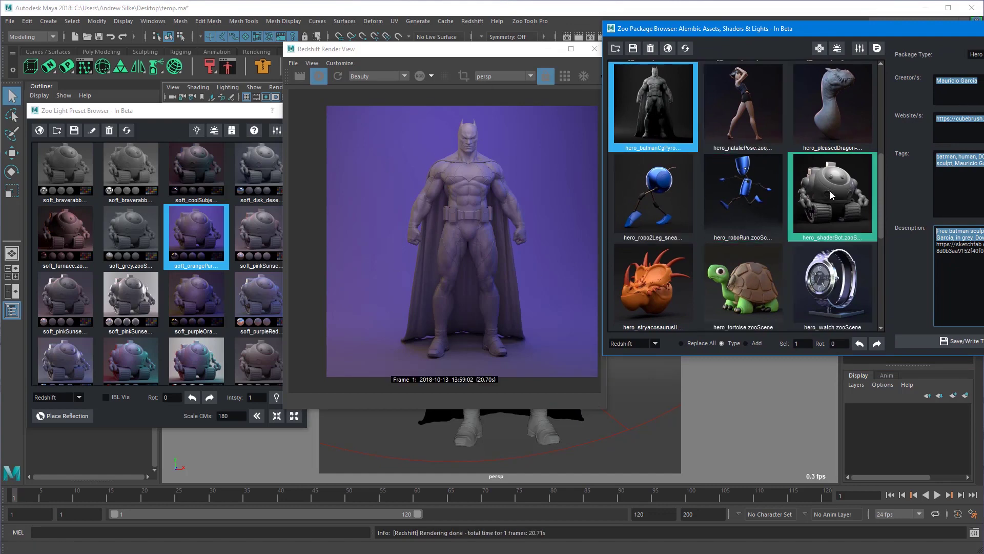
left_click(819, 239)
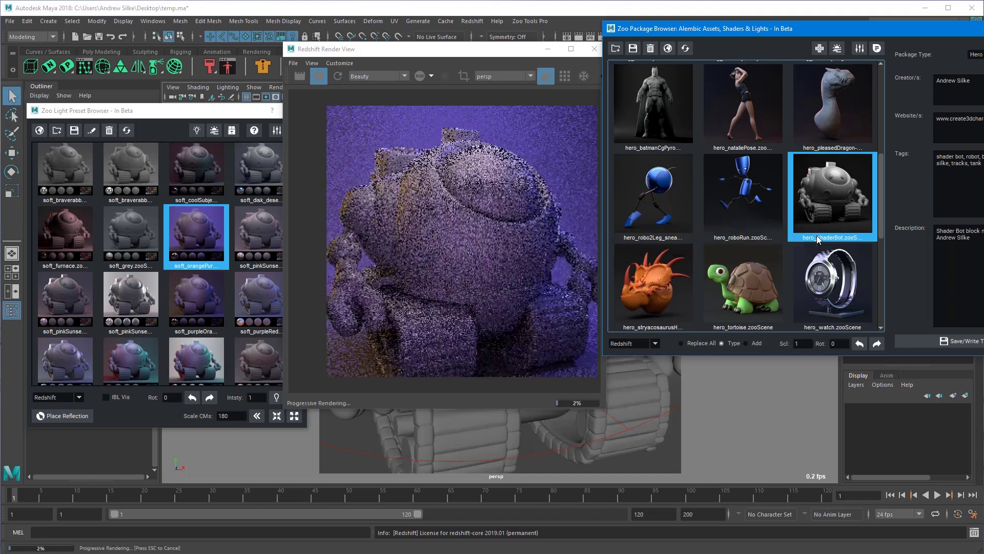
left_click(749, 115)
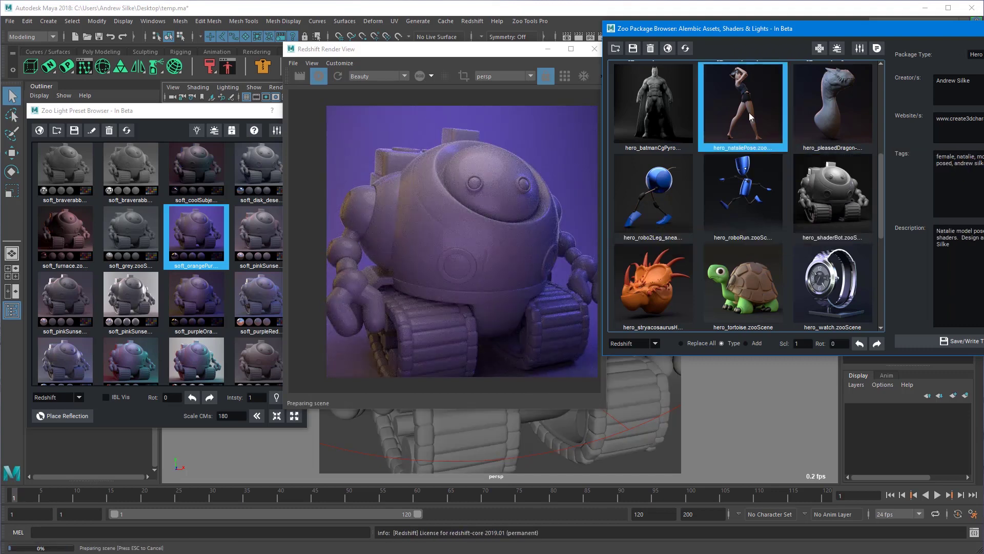
Step: Scroll to the zz_nat presets and try the first beauty, grey beauty and custom rim-top Natalie lighting
scroll(135, 251, "down", 2)
scroll(135, 250, "down", 10)
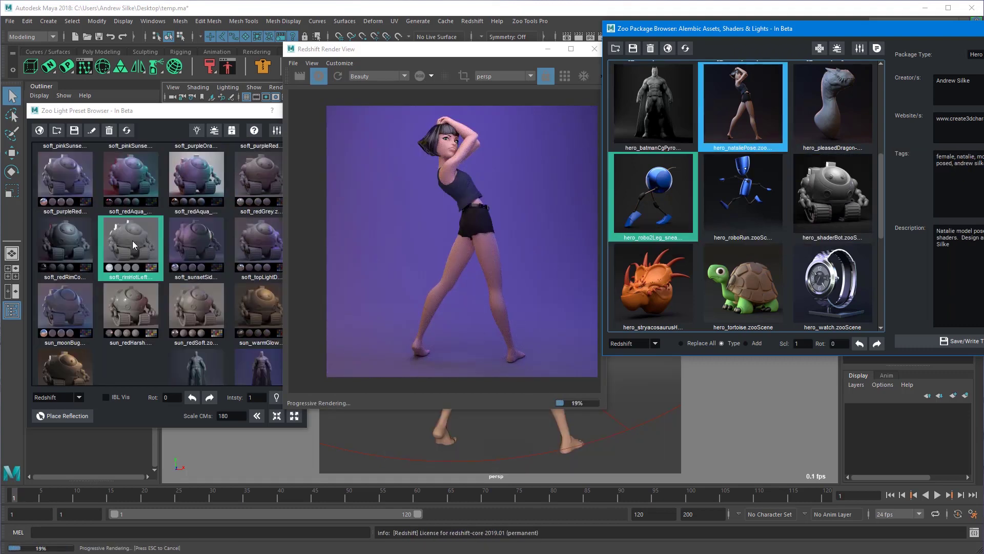
scroll(134, 245, "down", 5)
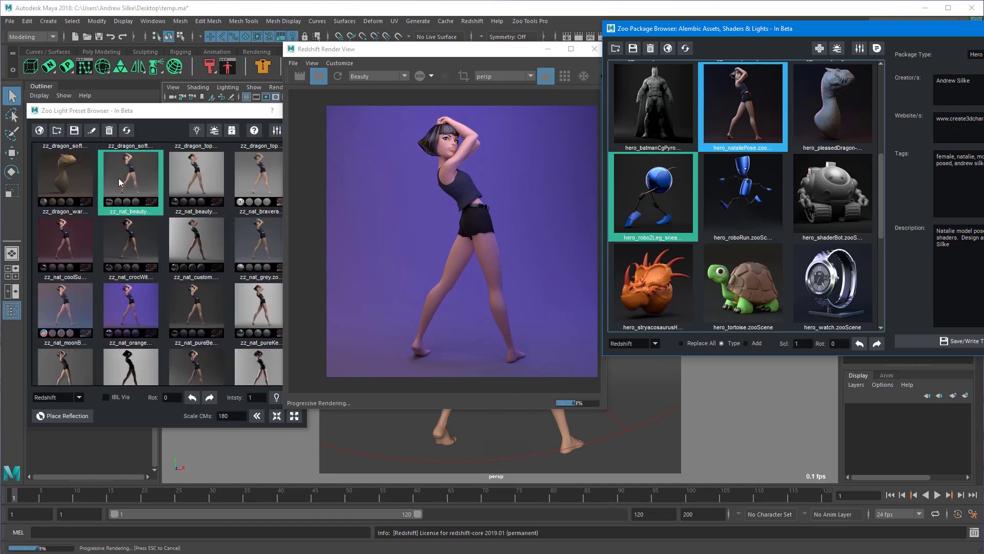
left_click(127, 185)
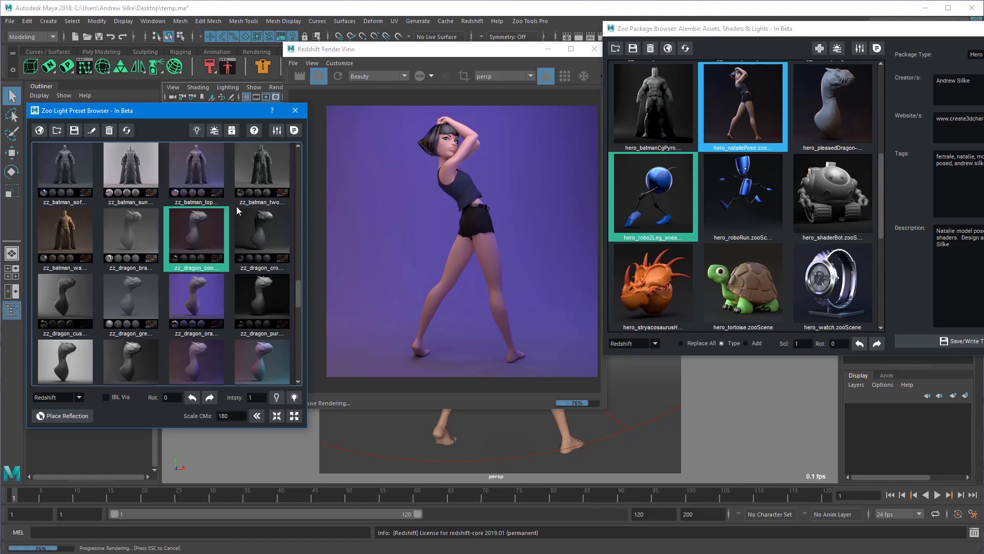
scroll(226, 264, "down", 1)
scroll(195, 247, "up", 2)
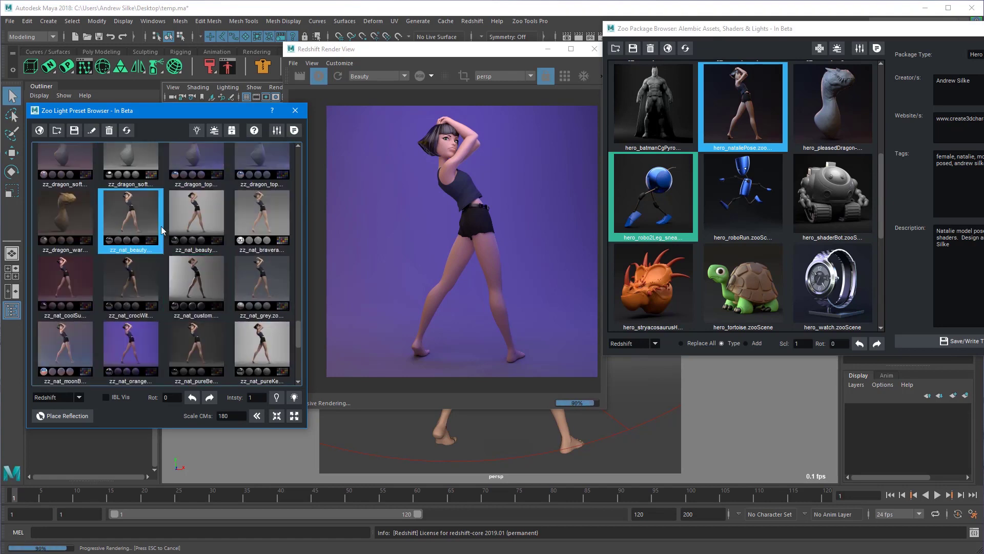
left_click(197, 220)
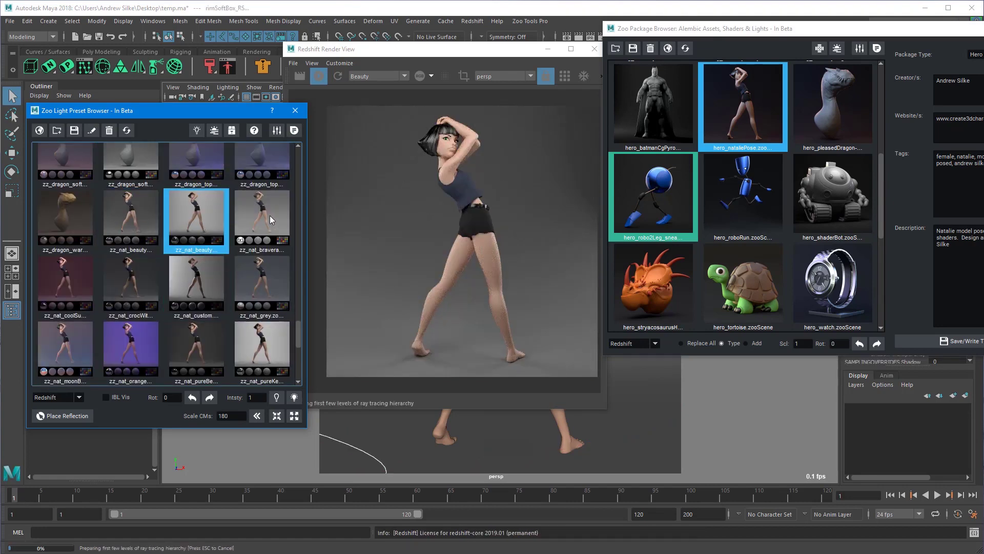
left_click(195, 289)
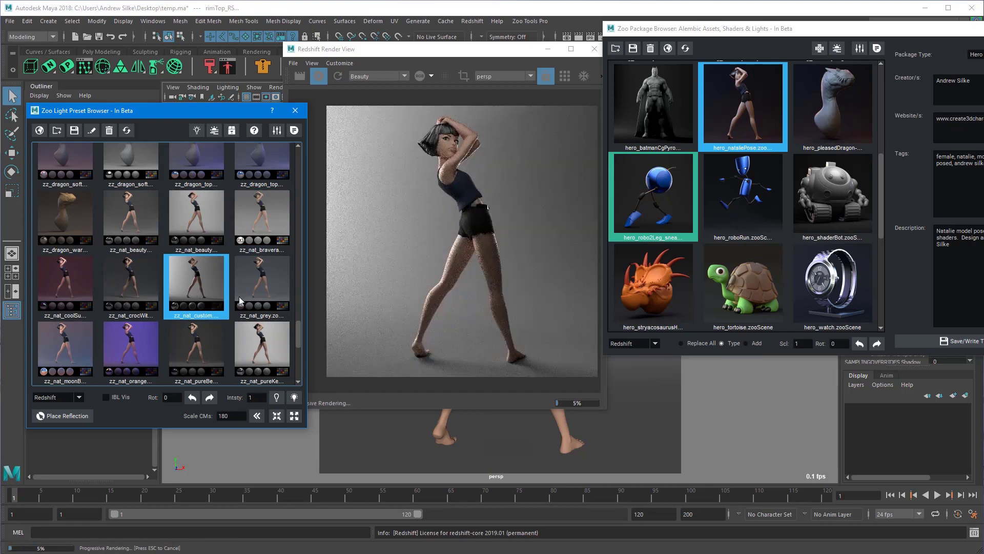
Step: Try the grey, pure soft-box, single key-light and purple Natalie presets
scroll(263, 282, "down", 1)
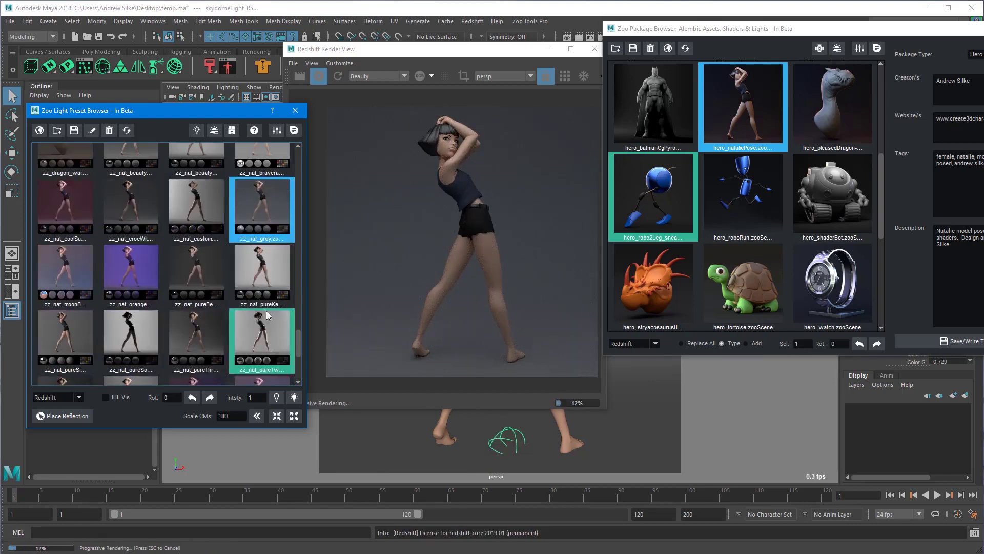
left_click(264, 270)
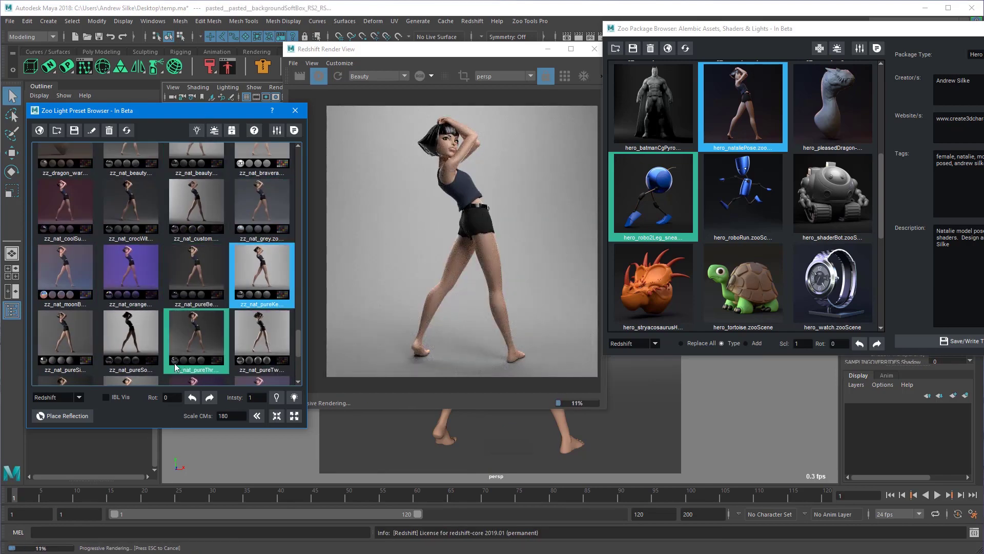
left_click(124, 346)
left_click(66, 336)
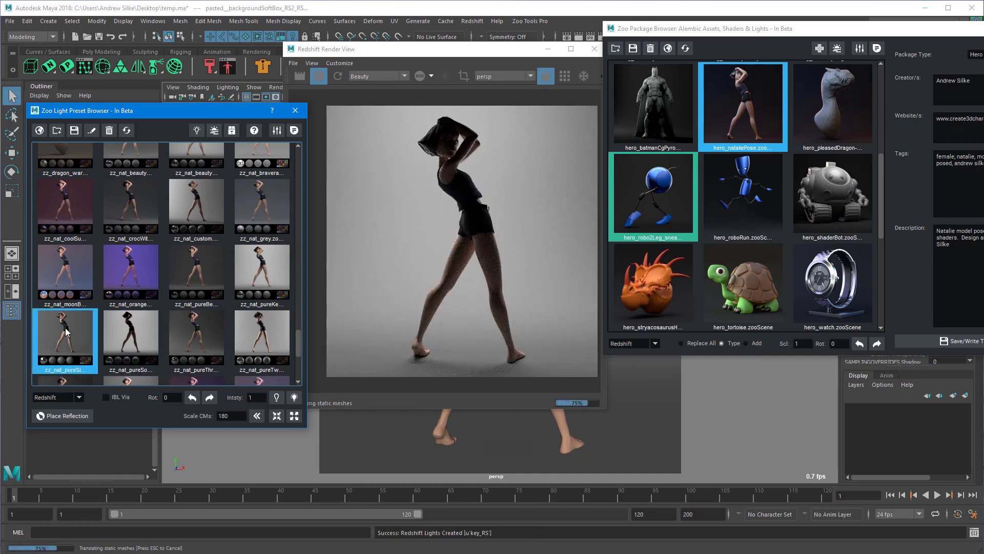
scroll(103, 333, "down", 1)
left_click(182, 328)
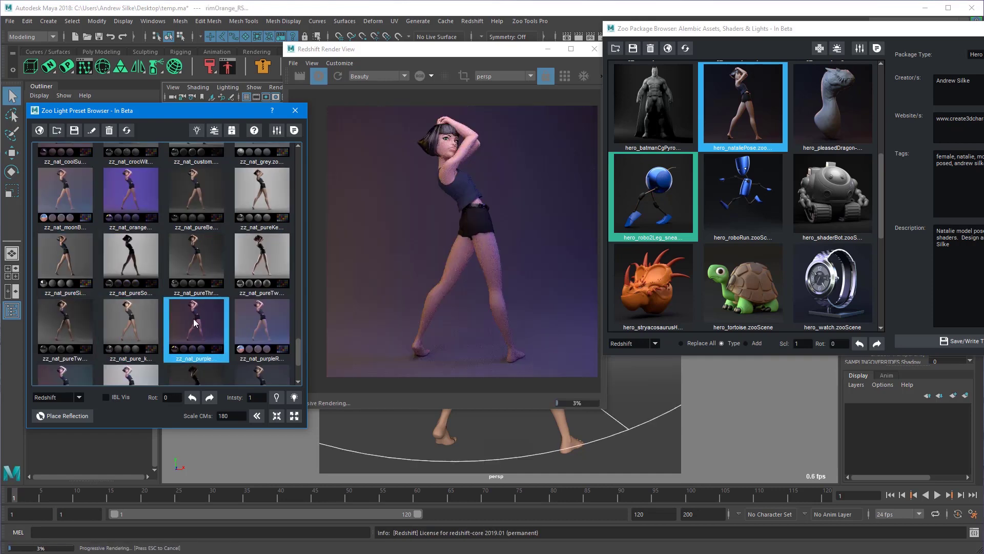
Step: Try the rim and soft red Natalie presets, settling on zz_nat_softPin
scroll(231, 318, "down", 2)
left_click(208, 279)
left_click(197, 348)
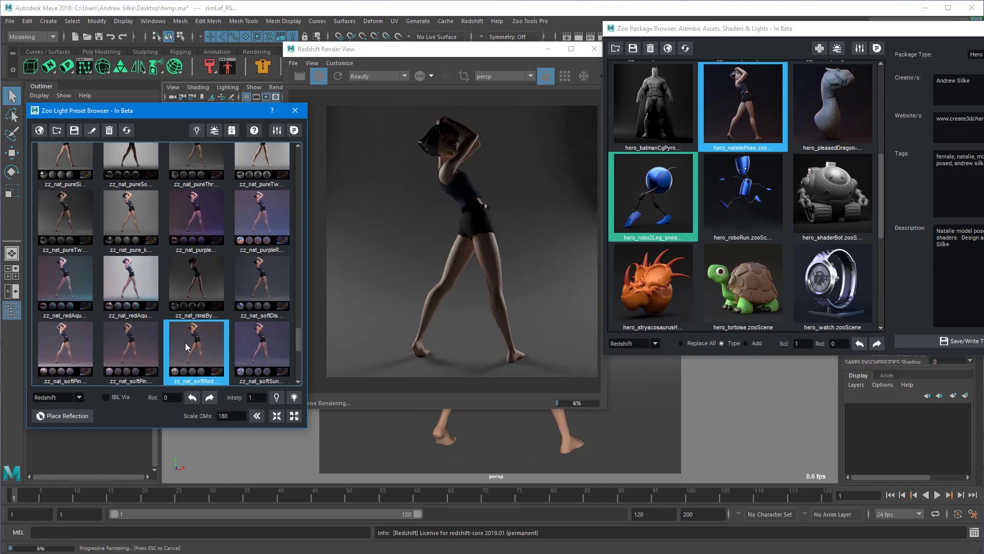
left_click(144, 351)
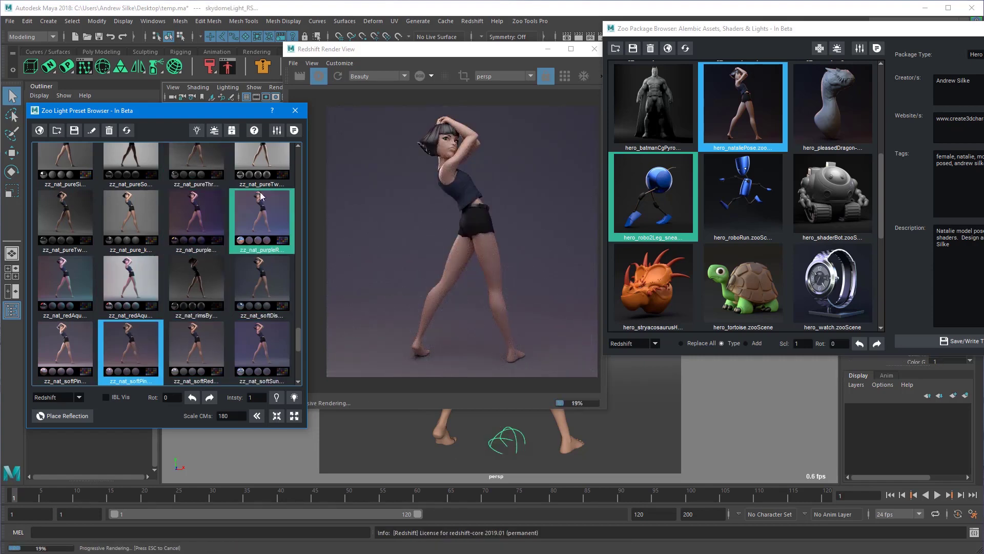